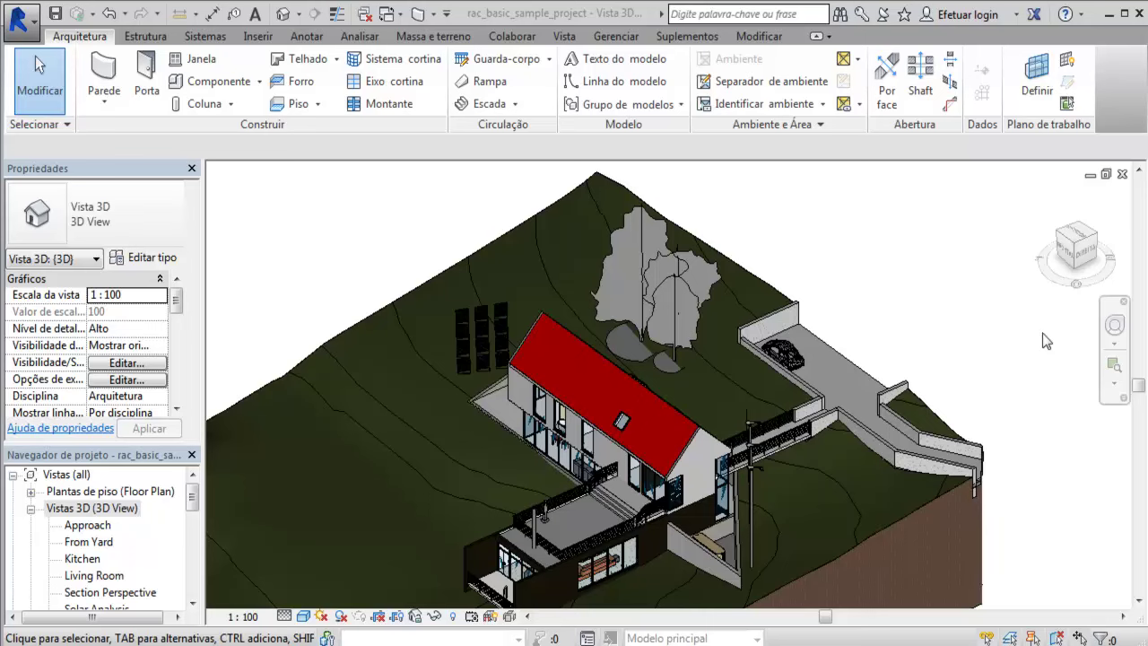
Step: Select the M_RPC Beetle car on the driveway and zoom in around it
{"action": "left_click_drag", "start_coordinate": [1140, 384], "coordinate": [1144, 408]}
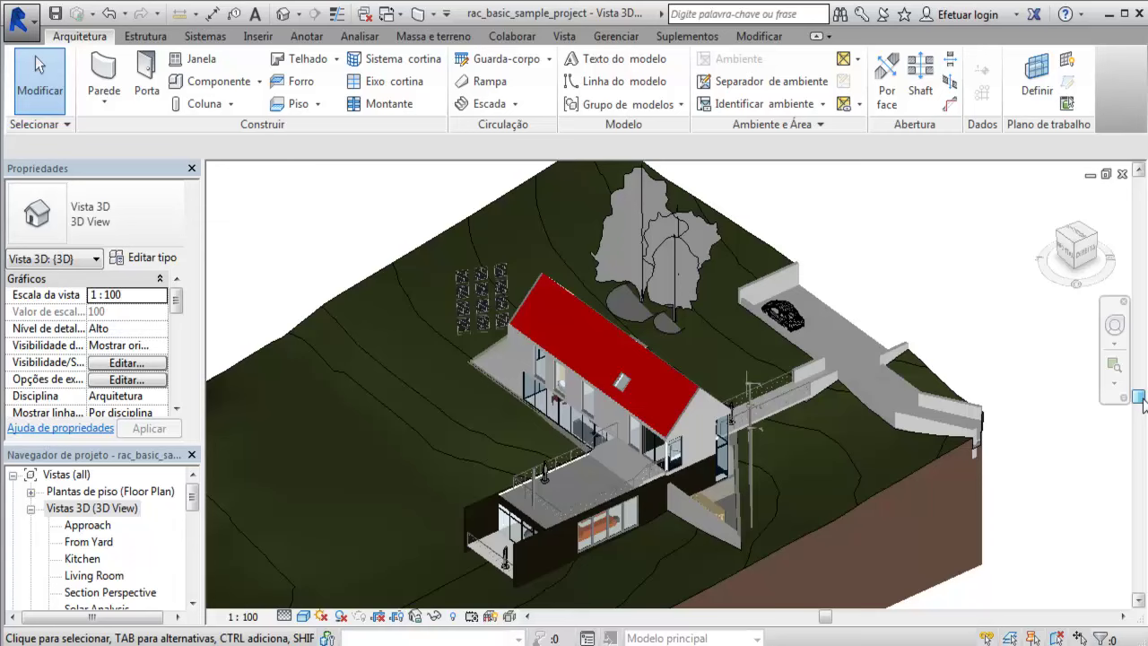
{"action": "left_click", "coordinate": [793, 316]}
{"action": "scroll", "coordinate": [795, 313], "scroll_direction": "up", "scroll_amount": 2}
{"action": "scroll", "coordinate": [801, 308], "scroll_direction": "up", "scroll_amount": 2}
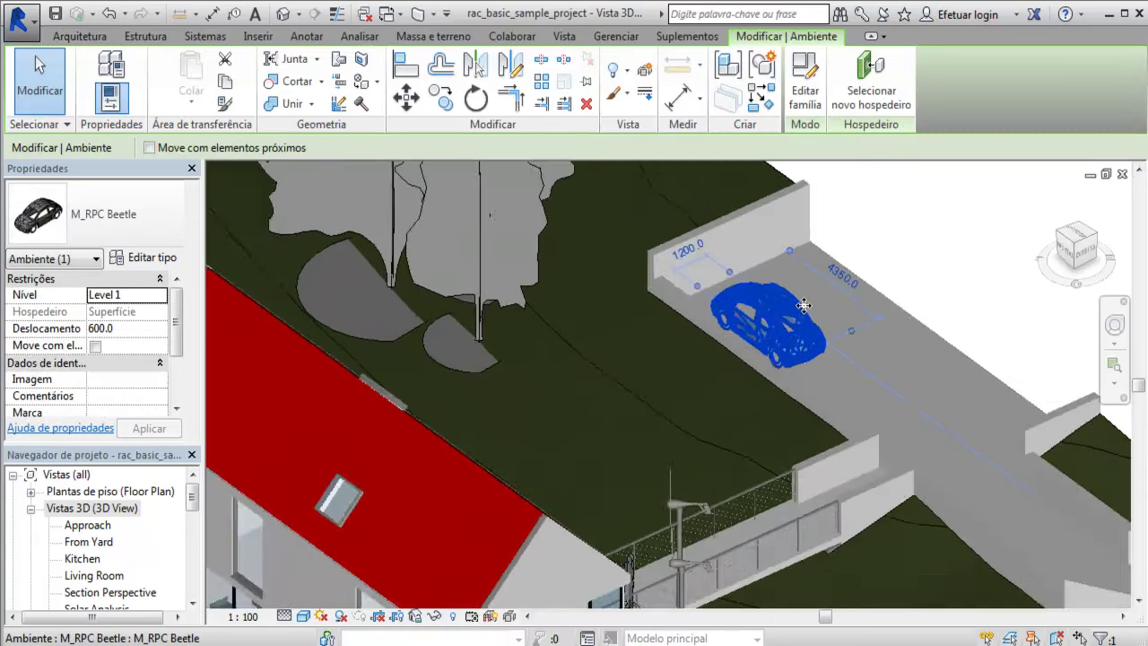
{"action": "scroll", "coordinate": [804, 305], "scroll_direction": "up", "scroll_amount": 2}
{"action": "scroll", "coordinate": [772, 309], "scroll_direction": "up", "scroll_amount": 2}
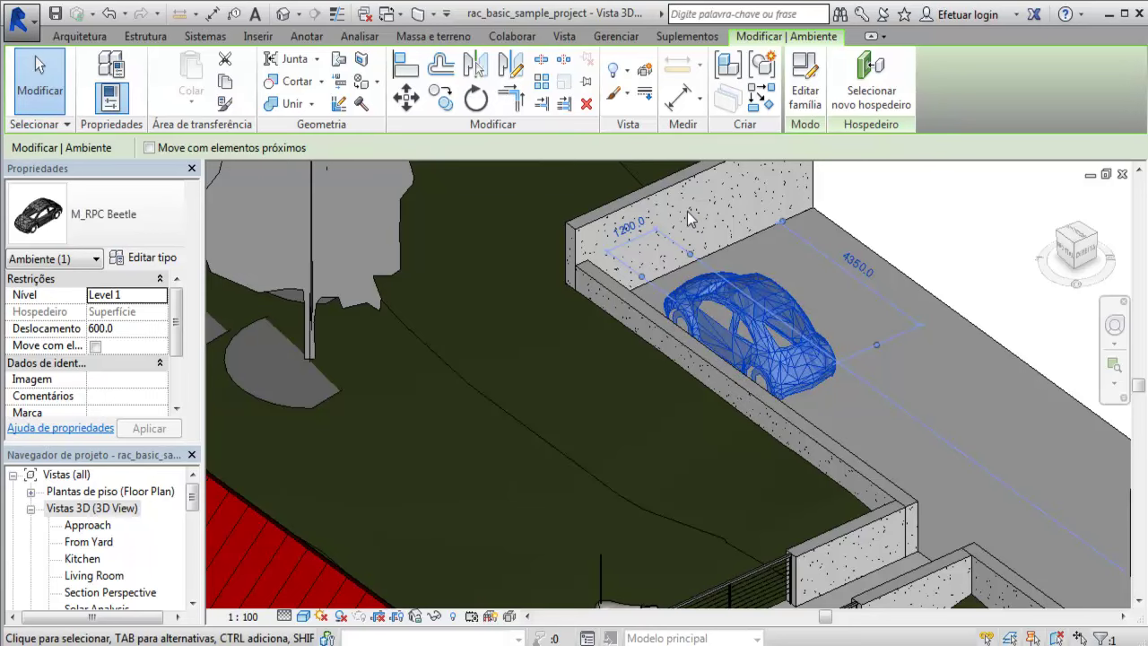
{"action": "scroll", "coordinate": [689, 218], "scroll_direction": "down", "scroll_amount": 1}
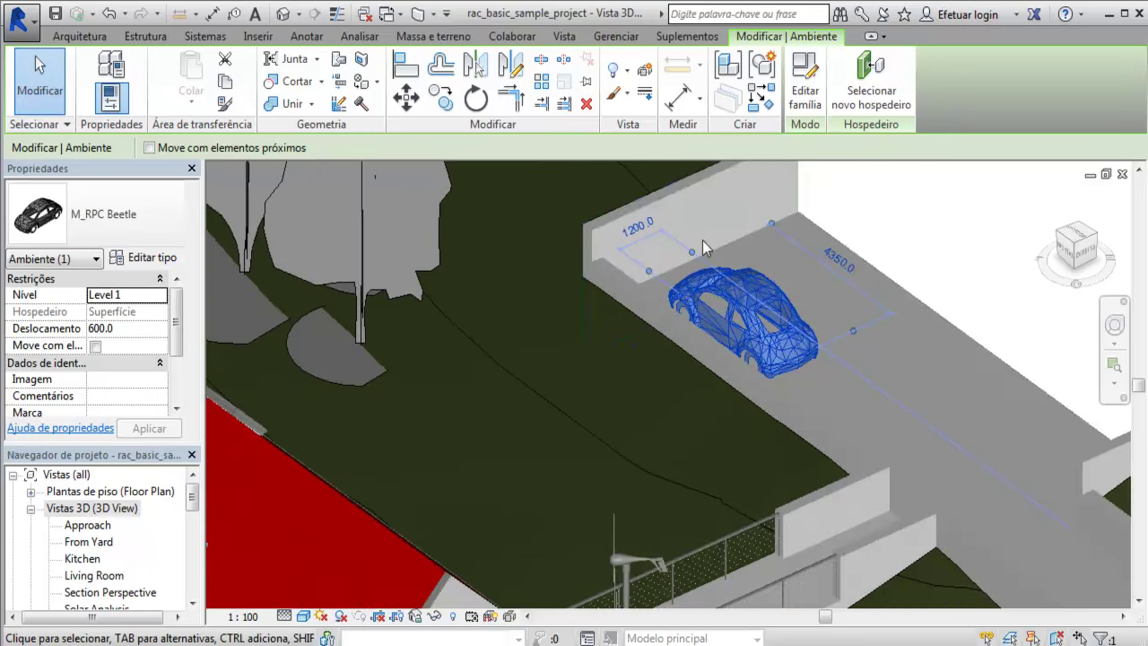
Step: Add the back retaining wall, low wall and driveway slab to the car selection for hide/isolate
{"action": "left_click", "coordinate": [667, 192], "text": "ctrl"}
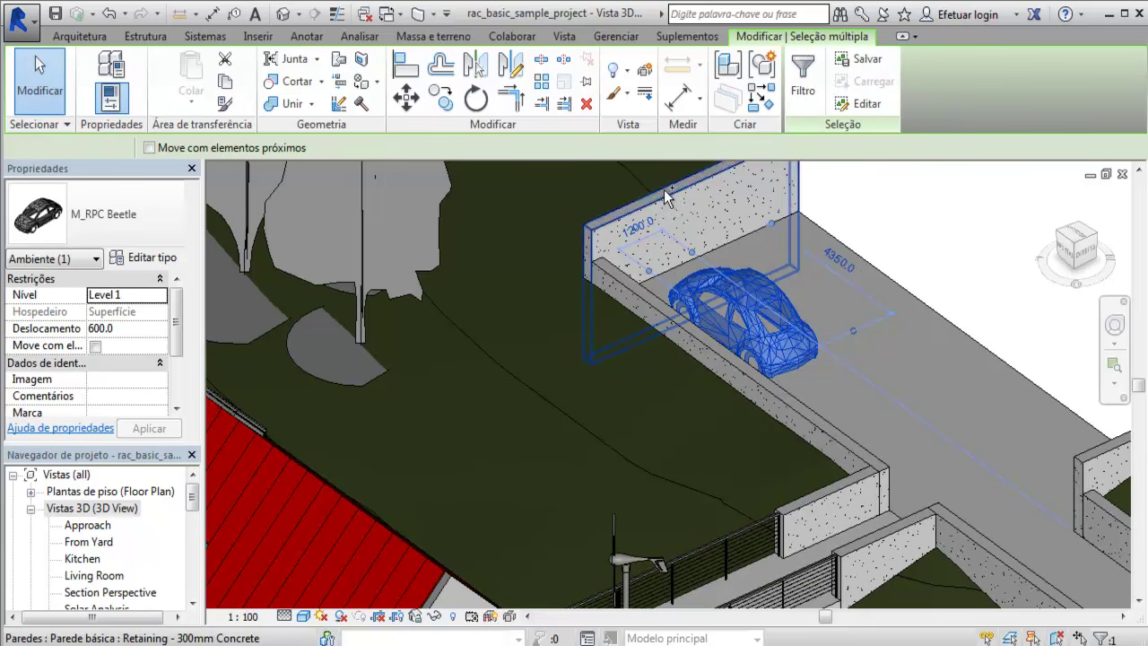
{"action": "left_click", "coordinate": [703, 338], "text": "ctrl"}
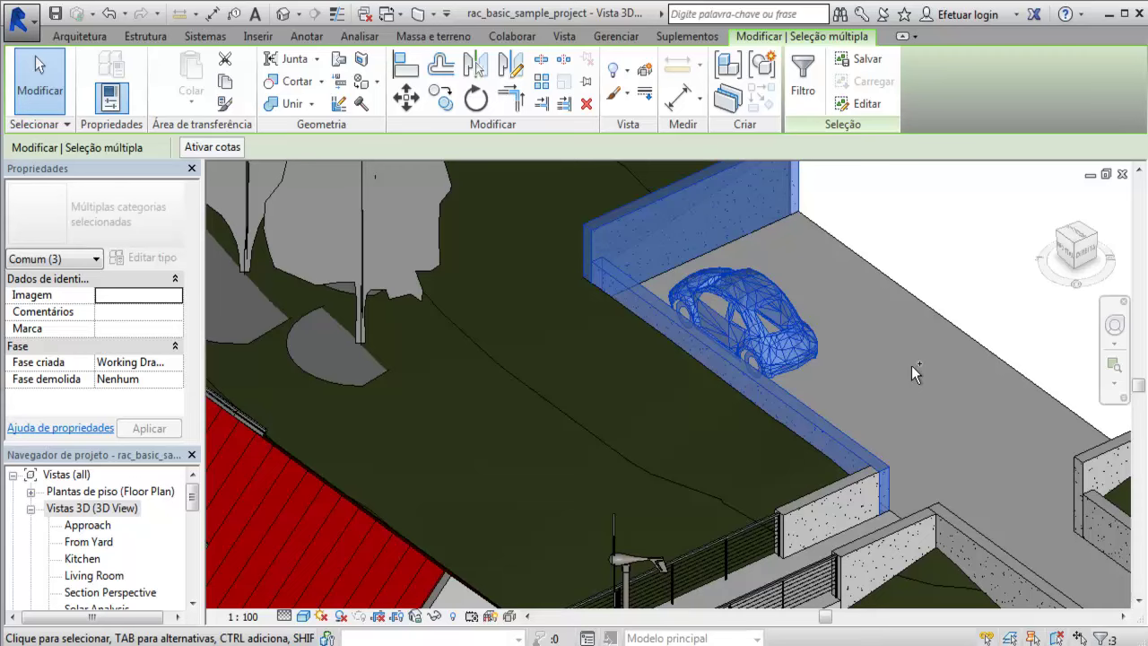
{"action": "scroll", "coordinate": [912, 366], "scroll_direction": "down", "scroll_amount": 1}
{"action": "scroll", "coordinate": [911, 366], "scroll_direction": "down", "scroll_amount": 1}
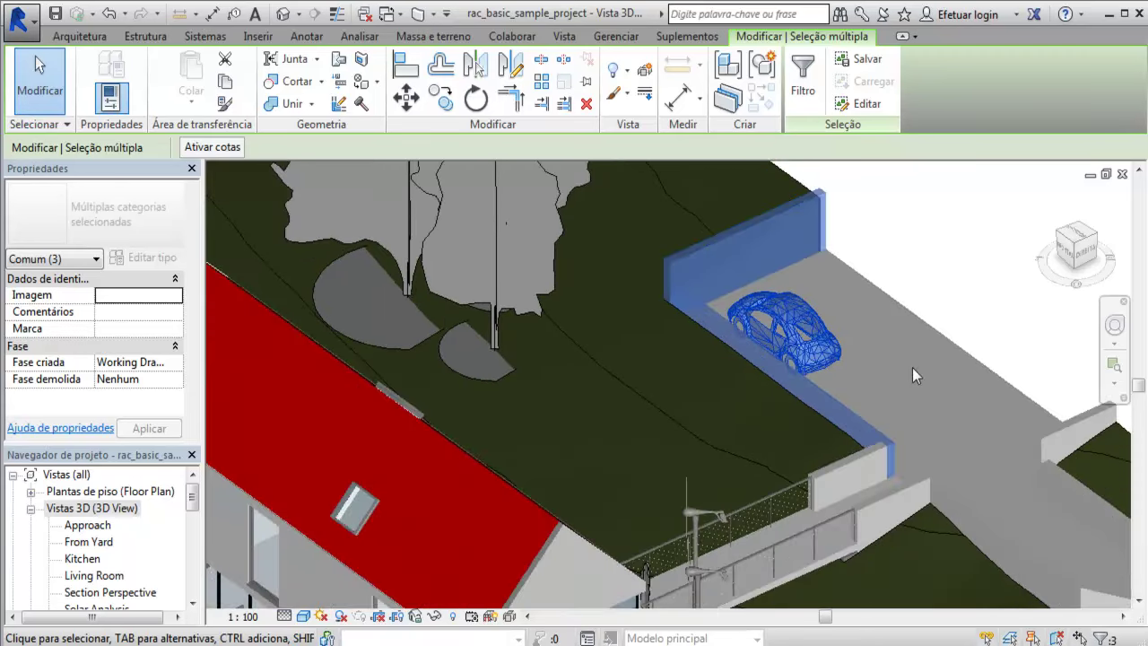
{"action": "left_click", "coordinate": [944, 339], "text": "ctrl"}
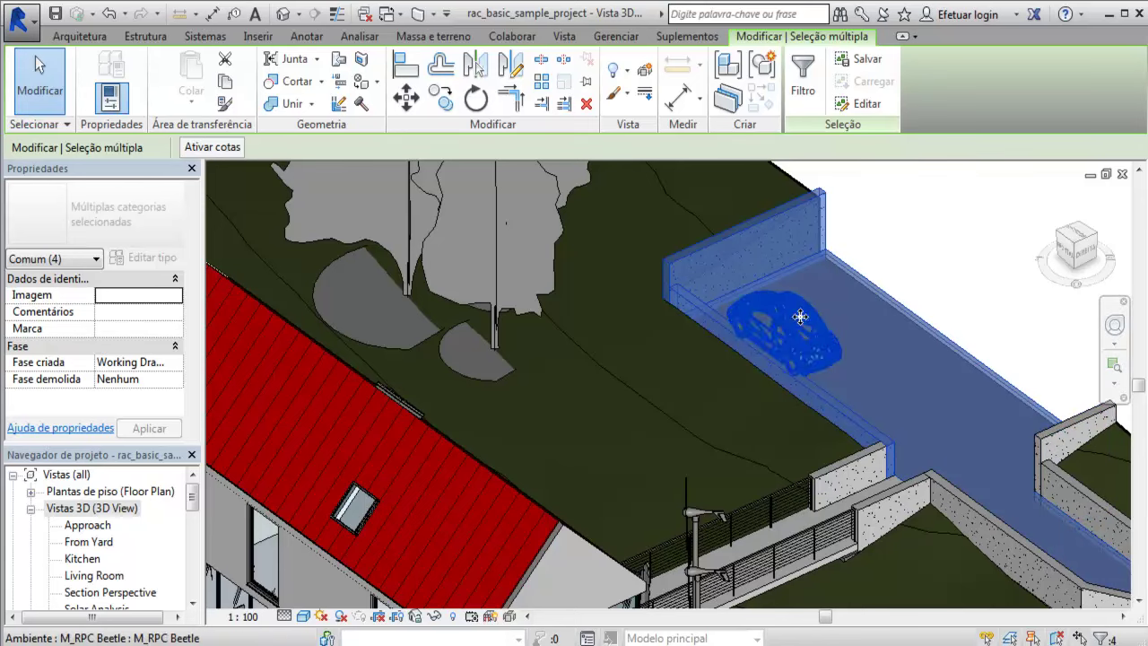
{"action": "left_click", "coordinate": [436, 616]}
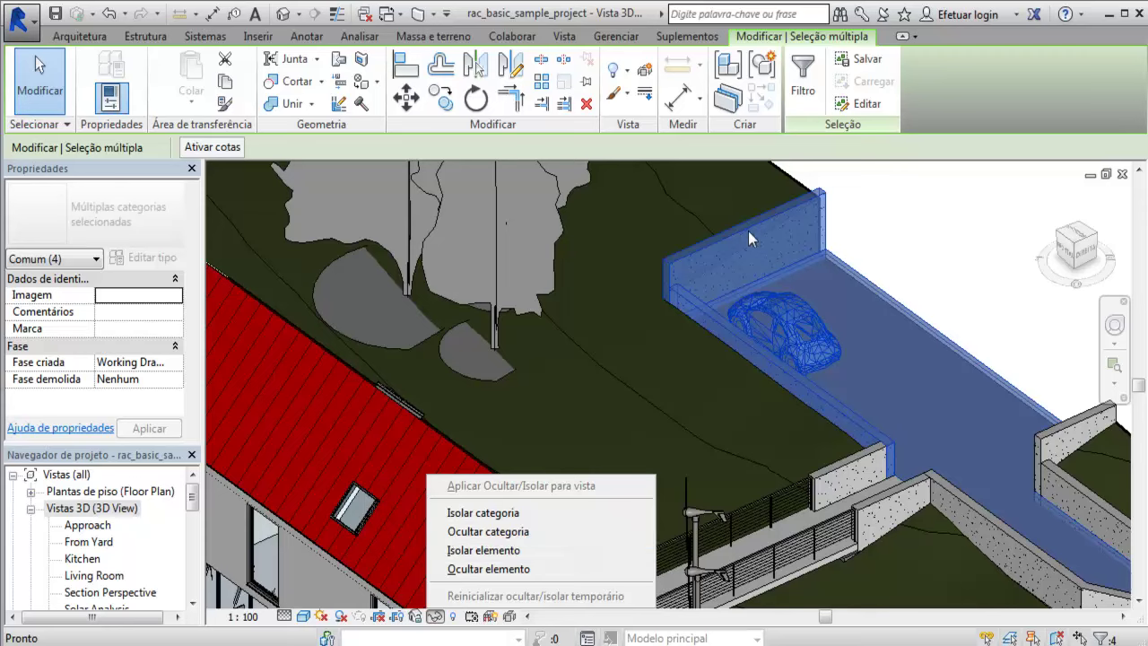
Step: Isolate the car, walls and slab, apply the isolation permanently to the view, and deselect
{"action": "left_click", "coordinate": [484, 551]}
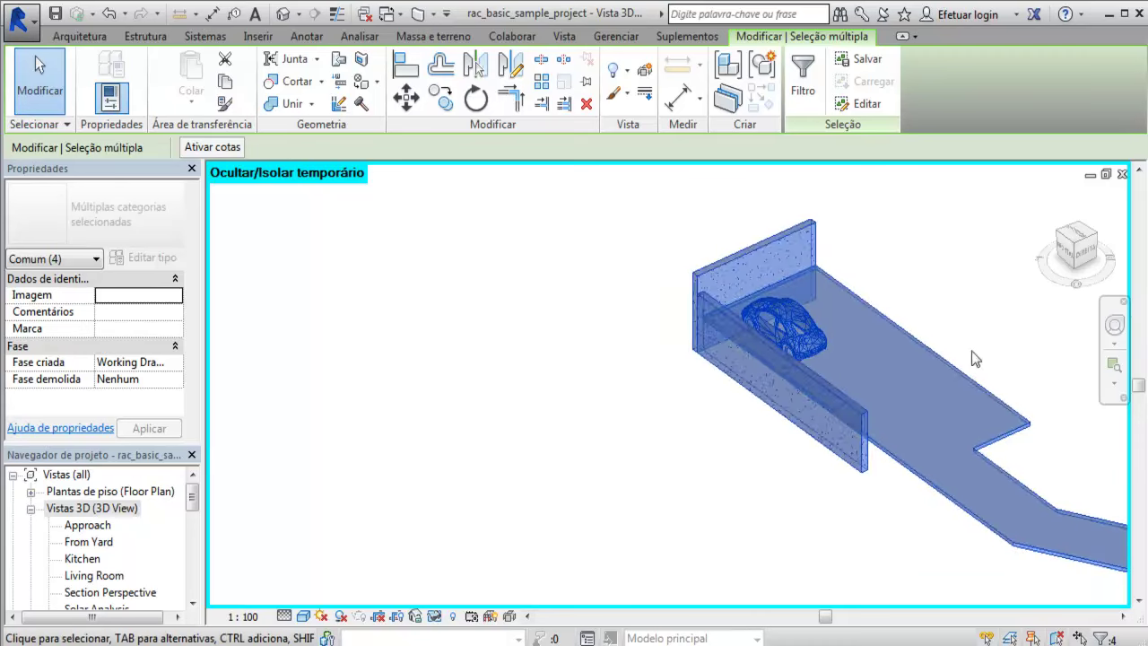
{"action": "scroll", "coordinate": [972, 351], "scroll_direction": "up", "scroll_amount": 2}
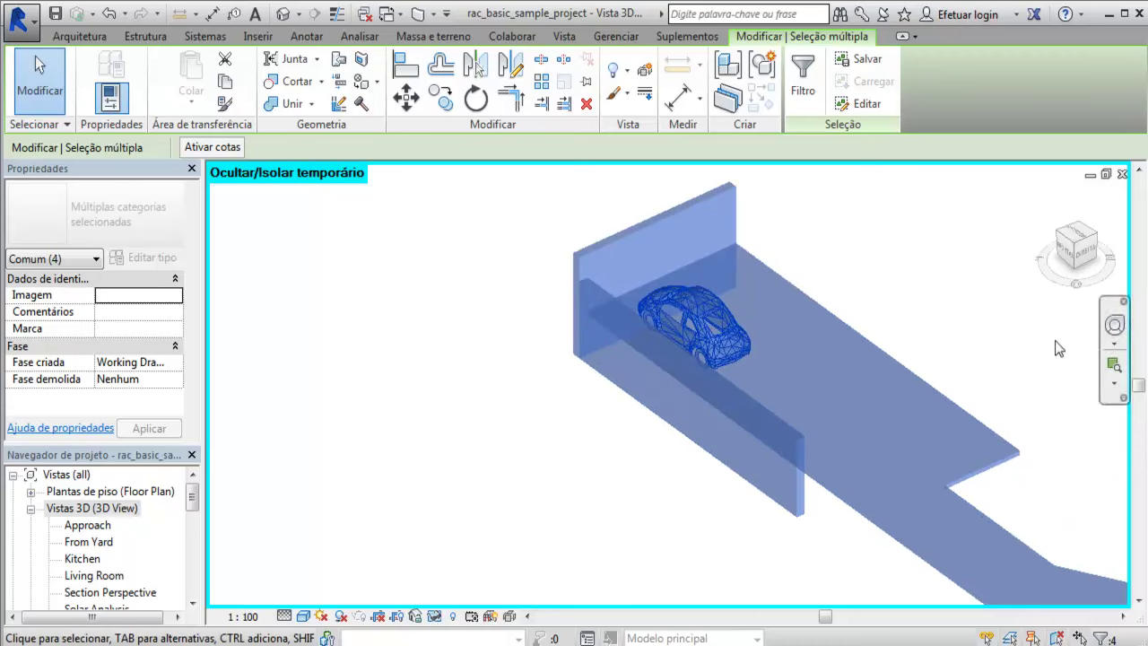
{"action": "left_click", "coordinate": [434, 617]}
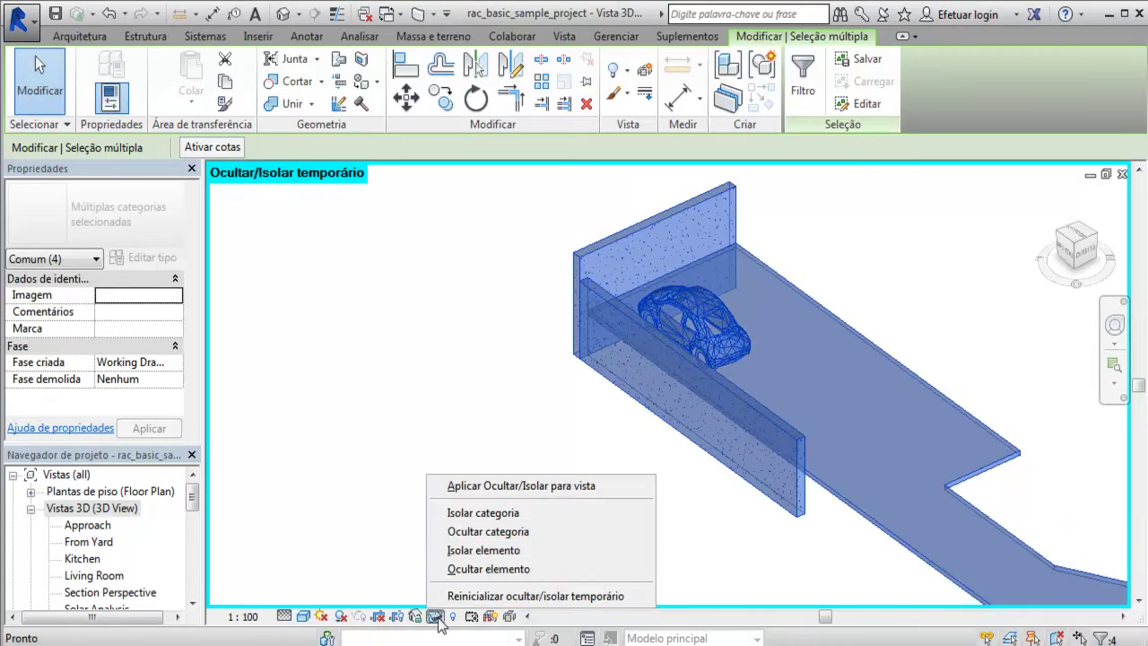
{"action": "left_click", "coordinate": [518, 488]}
{"action": "left_click", "coordinate": [852, 305]}
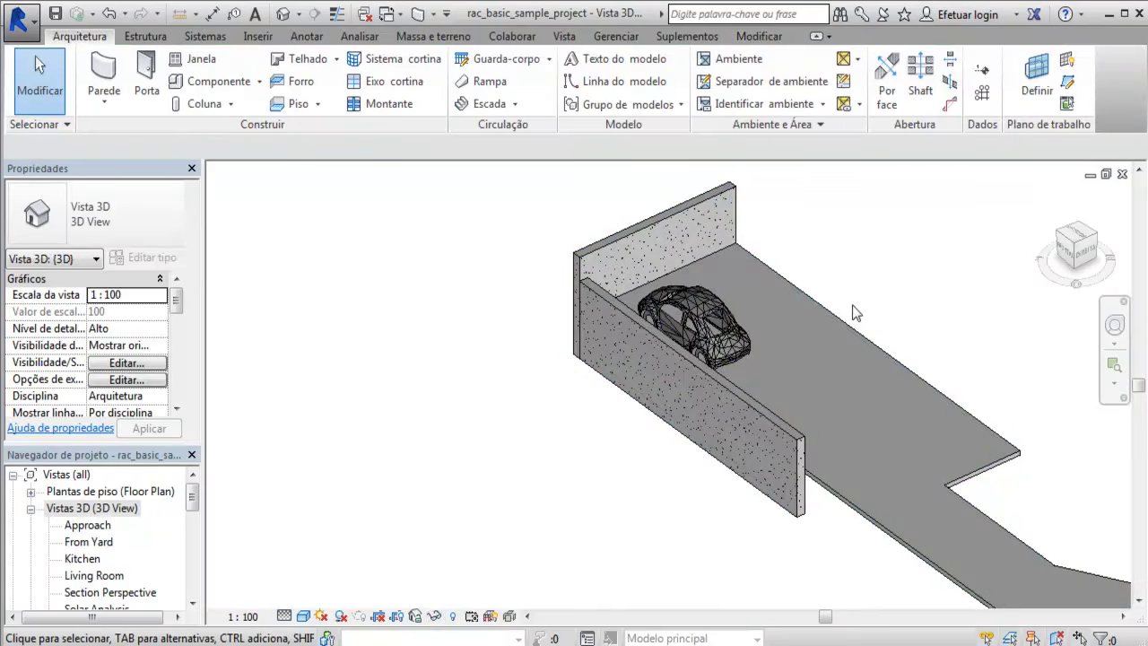
{"action": "scroll", "coordinate": [857, 309], "scroll_direction": "up", "scroll_amount": 3}
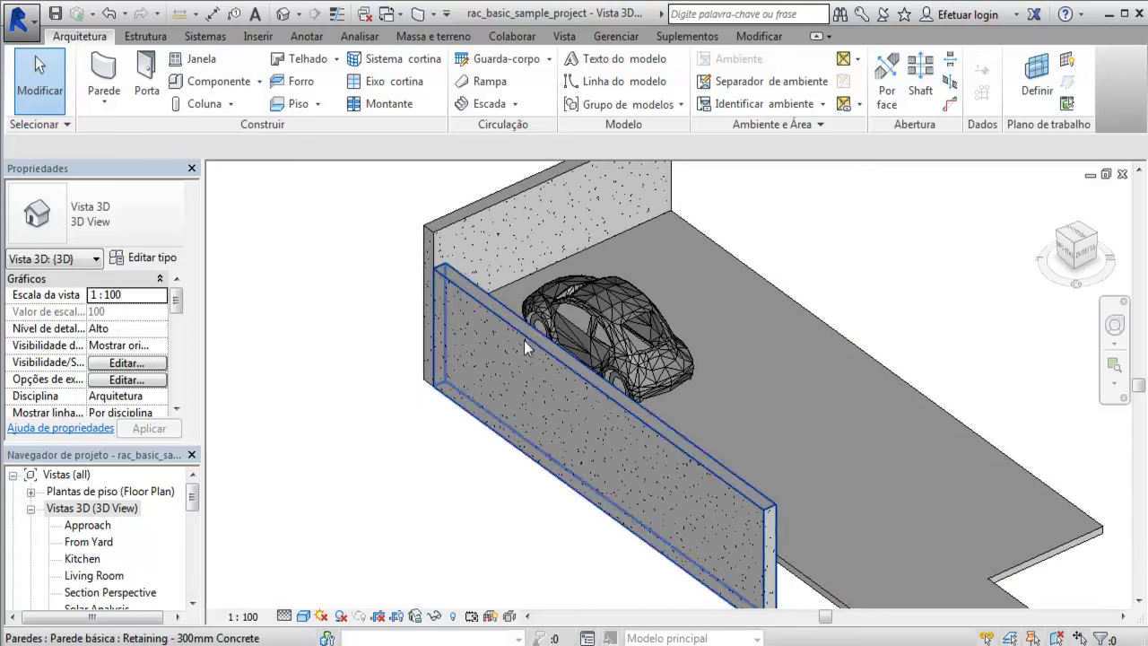
Step: Switch the 3D view to the Realistic visual style with shadows turned on
{"action": "left_click", "coordinate": [303, 616]}
{"action": "left_click", "coordinate": [325, 598]}
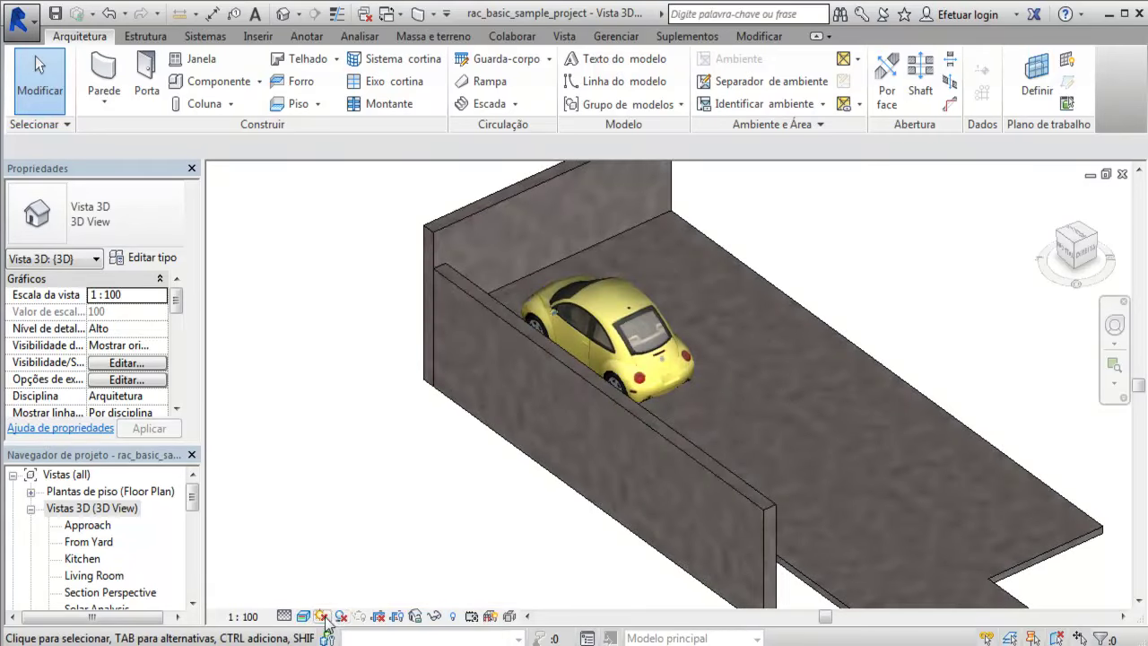
{"action": "left_click", "coordinate": [341, 617]}
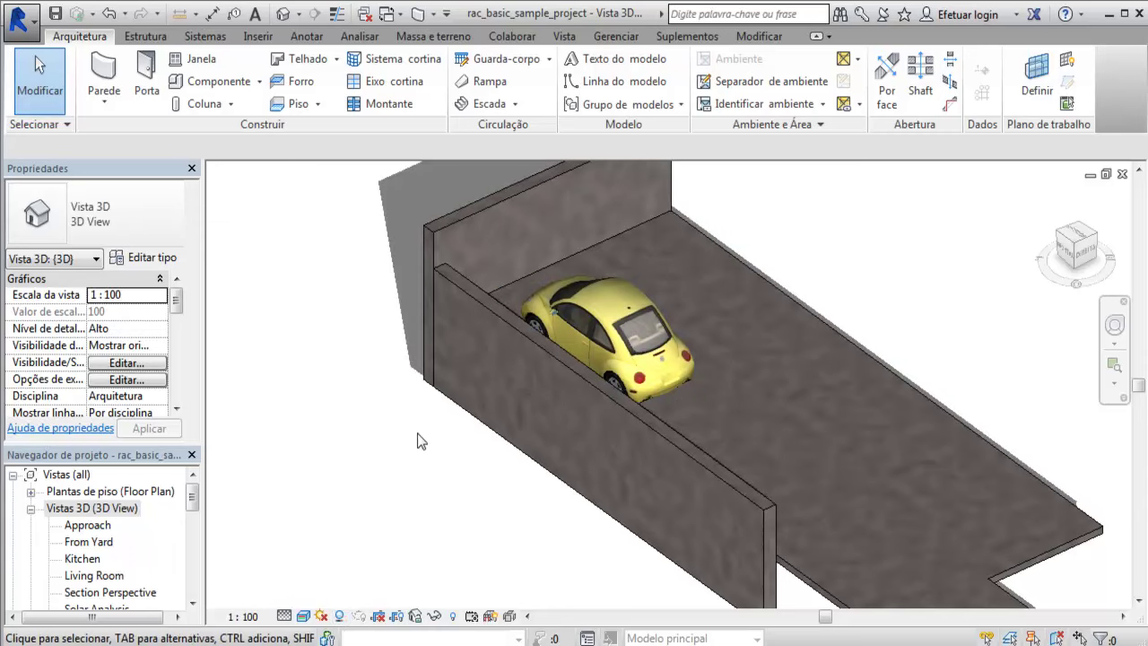
Step: Orbit the model low so the car and slab face front, adjusting the zoom
{"action": "mouse_move", "coordinate": [415, 447]}
{"action": "middle_mouse_down", "text": "shift"}
{"action": "mouse_move", "coordinate": [492, 413]}
{"action": "mouse_move", "coordinate": [366, 456]}
{"action": "middle_mouse_up", "text": "shift"}
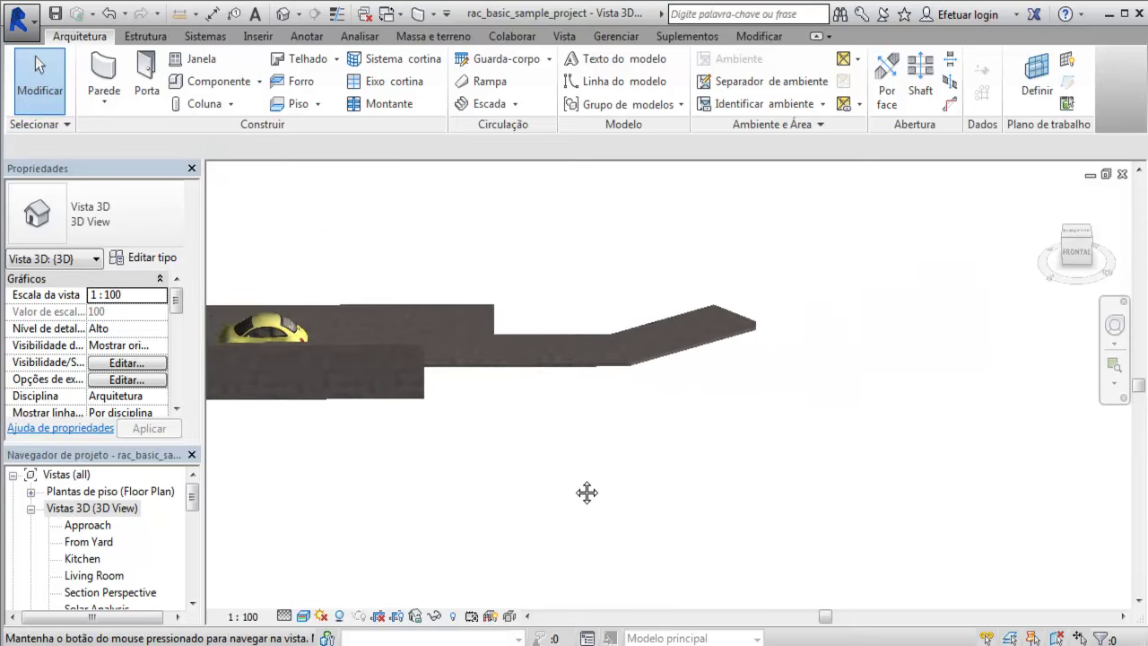
{"action": "mouse_move", "coordinate": [367, 456]}
{"action": "middle_mouse_down", "text": "shift"}
{"action": "mouse_move", "coordinate": [531, 499]}
{"action": "mouse_move", "coordinate": [551, 530]}
{"action": "mouse_move", "coordinate": [456, 520]}
{"action": "mouse_move", "coordinate": [487, 523]}
{"action": "mouse_move", "coordinate": [508, 501]}
{"action": "middle_mouse_up", "text": "shift"}
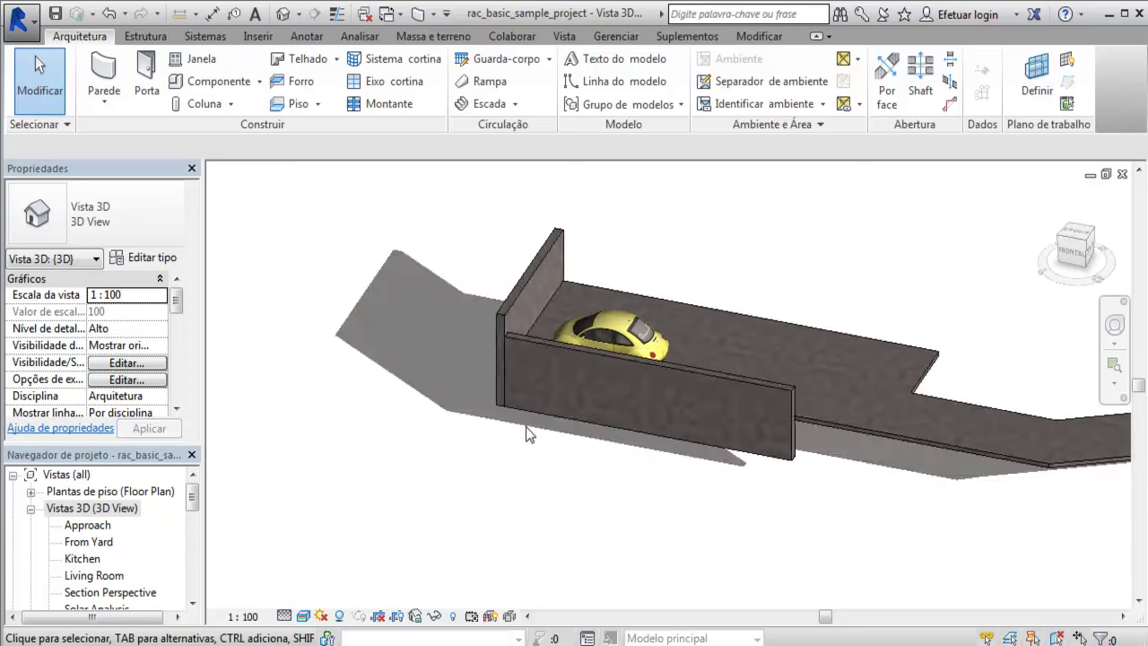
{"action": "scroll", "coordinate": [519, 386], "scroll_direction": "up", "scroll_amount": 2}
{"action": "scroll", "coordinate": [507, 359], "scroll_direction": "up", "scroll_amount": 2}
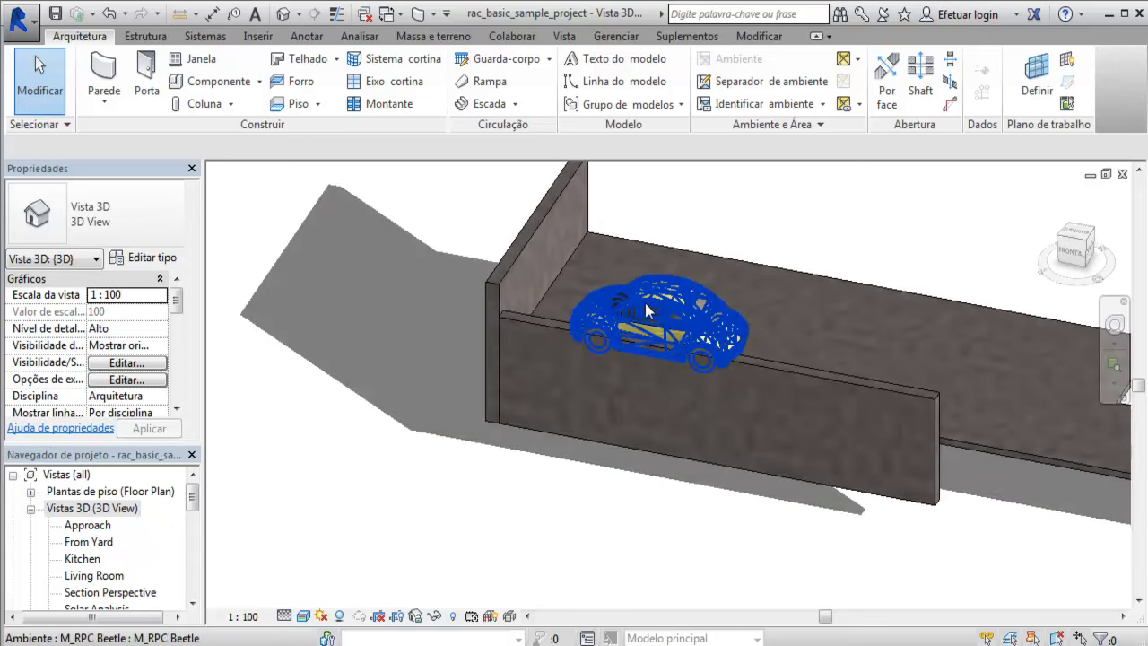
{"action": "scroll", "coordinate": [790, 307], "scroll_direction": "down", "scroll_amount": 2}
{"action": "scroll", "coordinate": [834, 302], "scroll_direction": "up", "scroll_amount": 2}
{"action": "scroll", "coordinate": [851, 297], "scroll_direction": "up", "scroll_amount": 1}
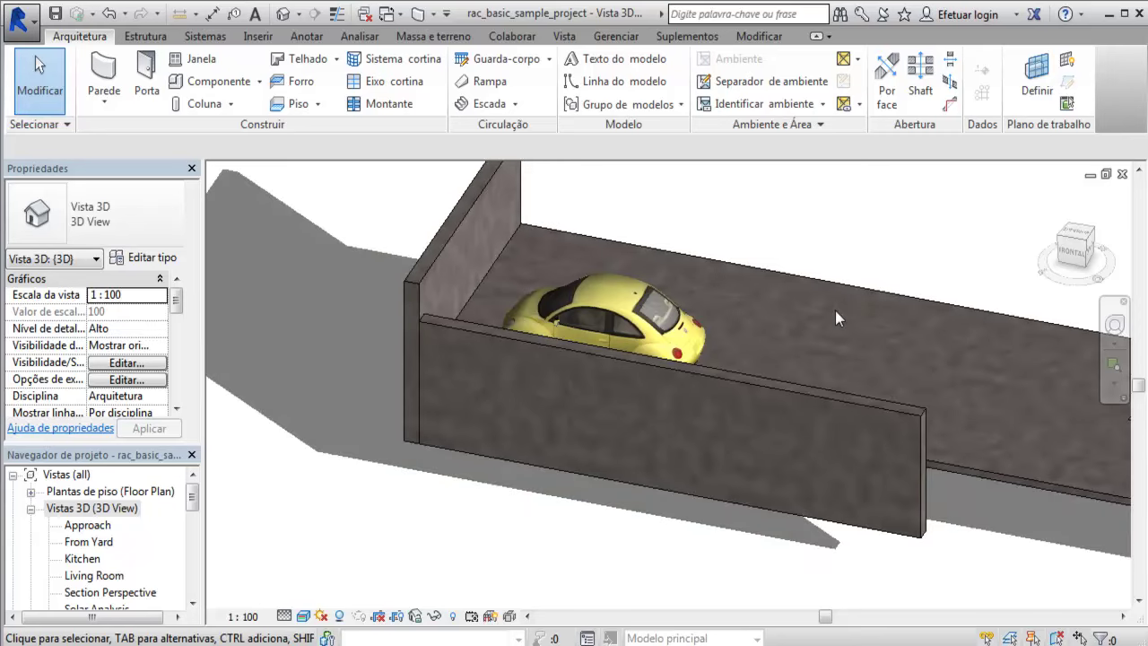
{"action": "scroll", "coordinate": [845, 312], "scroll_direction": "down", "scroll_amount": 1}
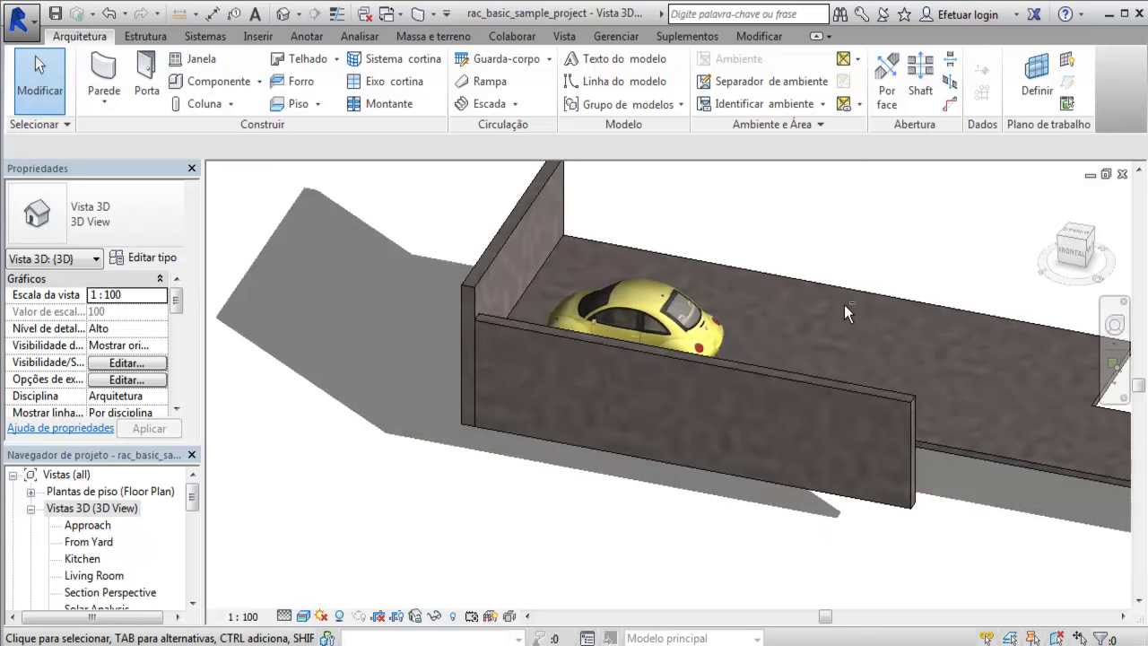
Step: Orbit further around the garage and zoom in close on the yellow car
{"action": "mouse_move", "coordinate": [840, 286]}
{"action": "middle_mouse_down", "text": "shift"}
{"action": "mouse_move", "coordinate": [857, 399]}
{"action": "mouse_move", "coordinate": [541, 299]}
{"action": "middle_mouse_up", "text": "shift"}
{"action": "mouse_move", "coordinate": [763, 361]}
{"action": "middle_mouse_down", "text": "shift"}
{"action": "mouse_move", "coordinate": [734, 377]}
{"action": "mouse_move", "coordinate": [651, 225]}
{"action": "mouse_move", "coordinate": [700, 437]}
{"action": "mouse_move", "coordinate": [616, 323]}
{"action": "middle_mouse_up", "text": "shift"}
{"action": "scroll", "coordinate": [613, 314], "scroll_direction": "up", "scroll_amount": 2}
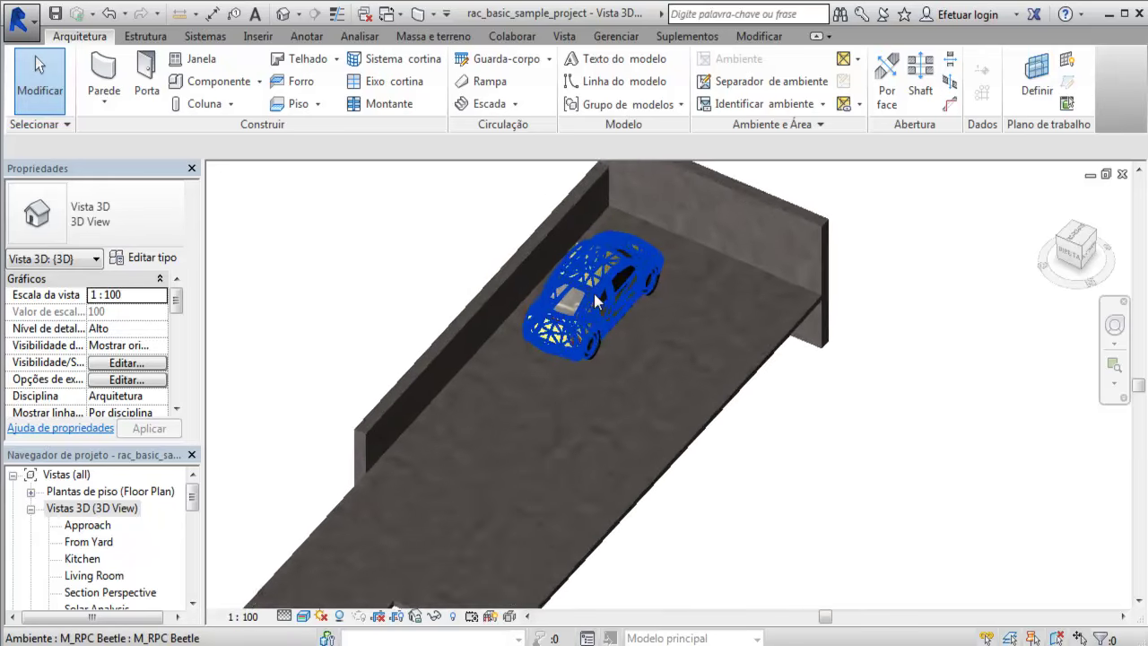
{"action": "scroll", "coordinate": [601, 305], "scroll_direction": "up", "scroll_amount": 1}
{"action": "scroll", "coordinate": [583, 292], "scroll_direction": "up", "scroll_amount": 1}
{"action": "scroll", "coordinate": [559, 274], "scroll_direction": "up", "scroll_amount": 1}
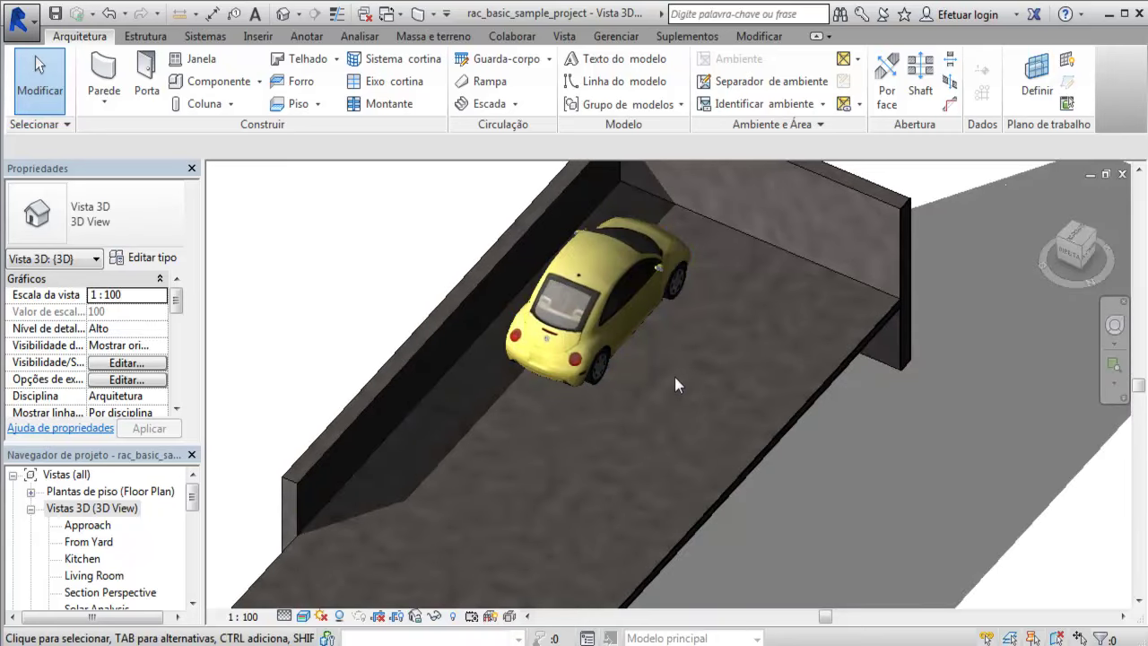
{"action": "mouse_move", "coordinate": [672, 400]}
{"action": "middle_mouse_down", "text": "shift"}
{"action": "mouse_move", "coordinate": [655, 318]}
{"action": "mouse_move", "coordinate": [559, 326]}
{"action": "middle_mouse_up", "text": "shift"}
{"action": "middle_click_drag", "start_coordinate": [631, 384], "coordinate": [651, 415]}
{"action": "scroll", "coordinate": [575, 283], "scroll_direction": "up", "scroll_amount": 3}
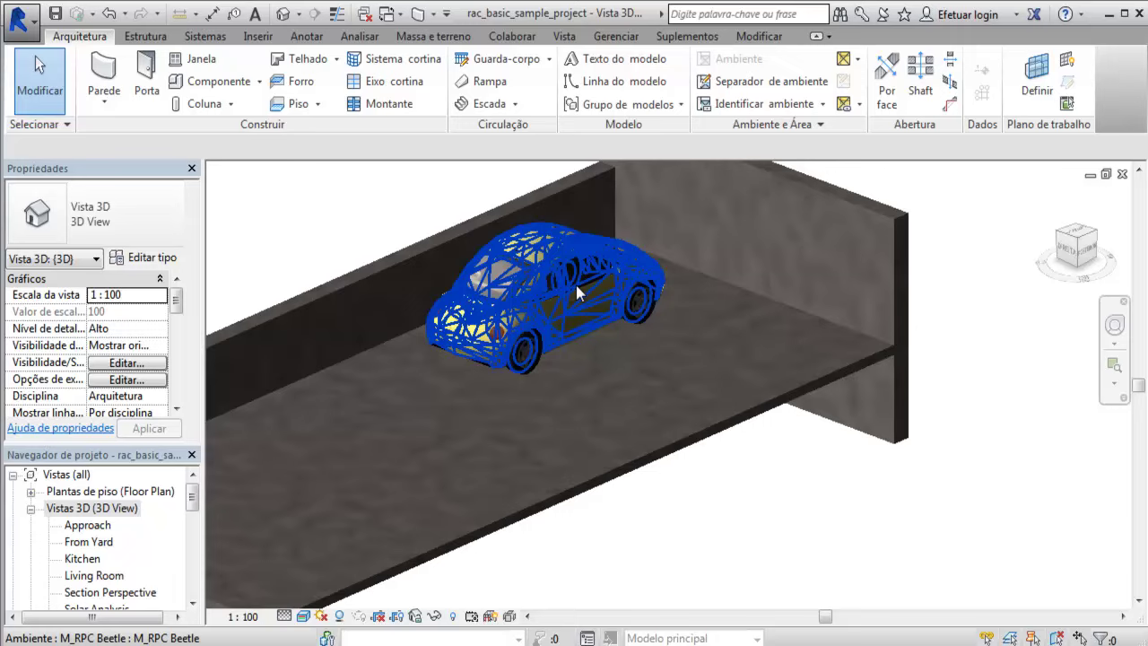
{"action": "scroll", "coordinate": [575, 283], "scroll_direction": "up", "scroll_amount": 2}
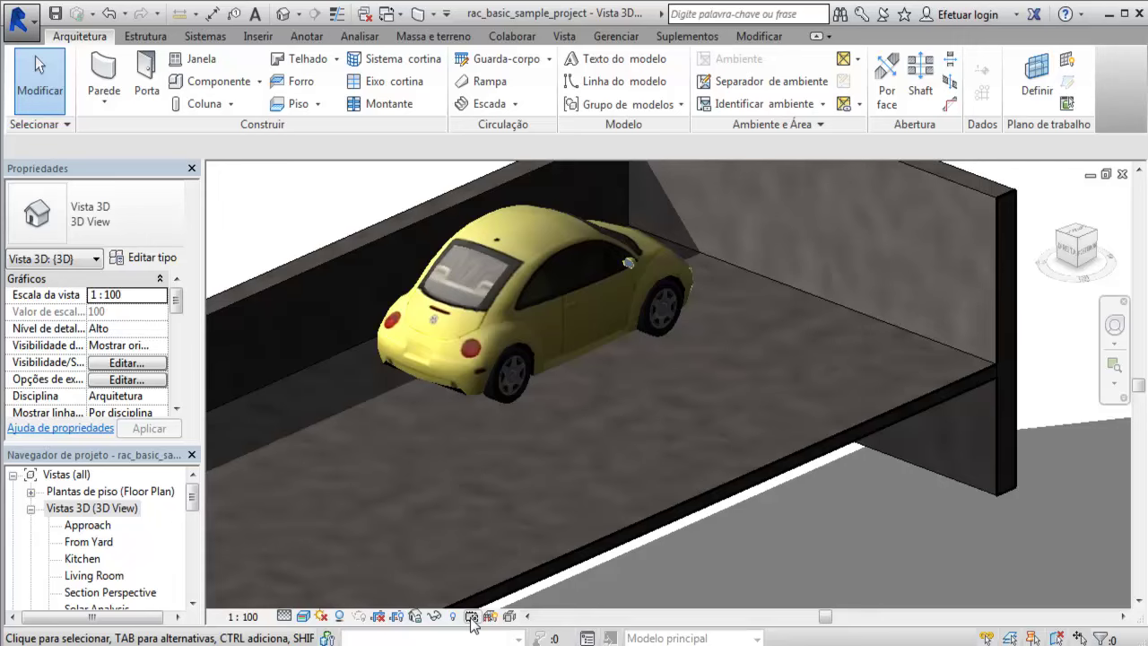
Step: Enable Temporary View Properties on the 3D view, zoom out and select the car
{"action": "left_click", "coordinate": [471, 617]}
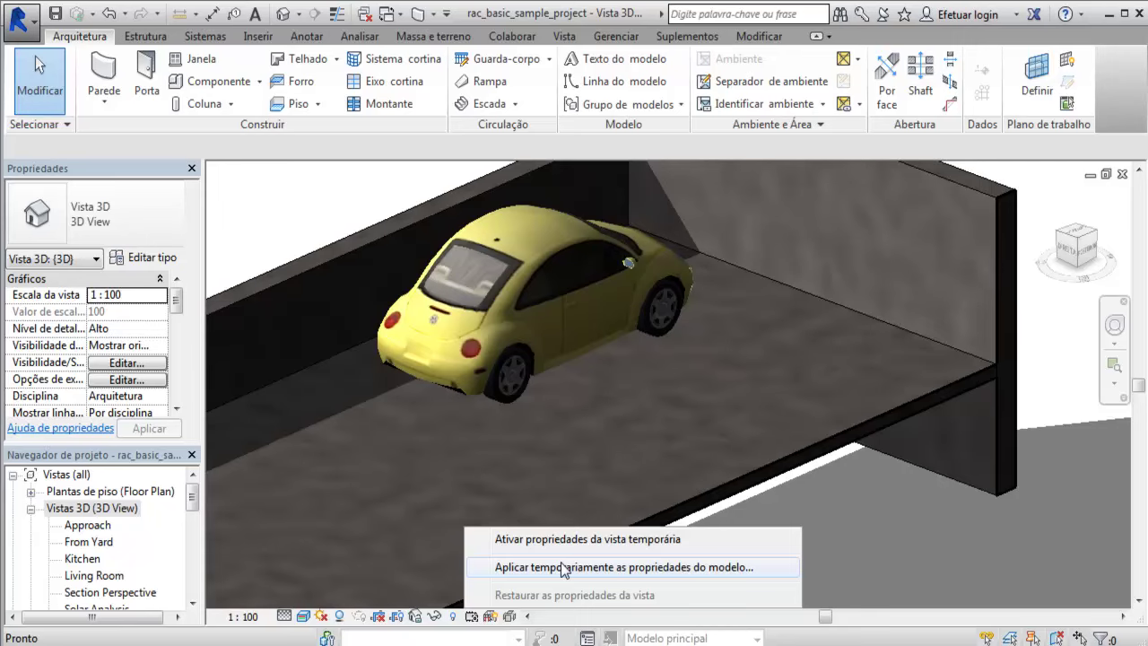
{"action": "left_click", "coordinate": [588, 541]}
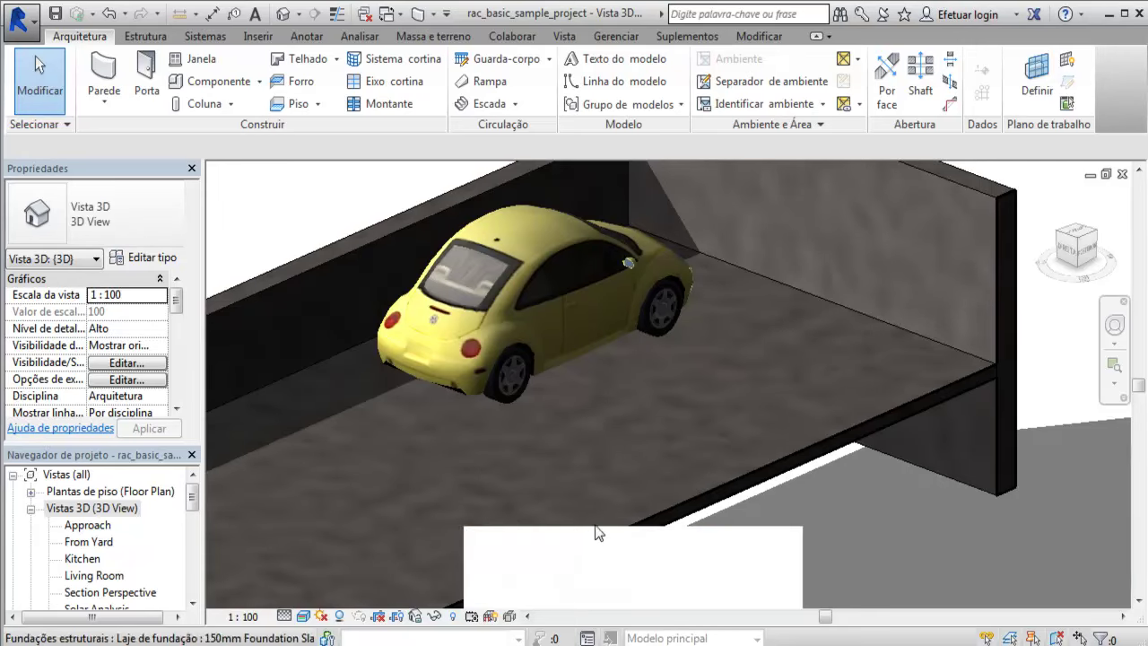
{"action": "scroll", "coordinate": [657, 398], "scroll_direction": "down", "scroll_amount": 4}
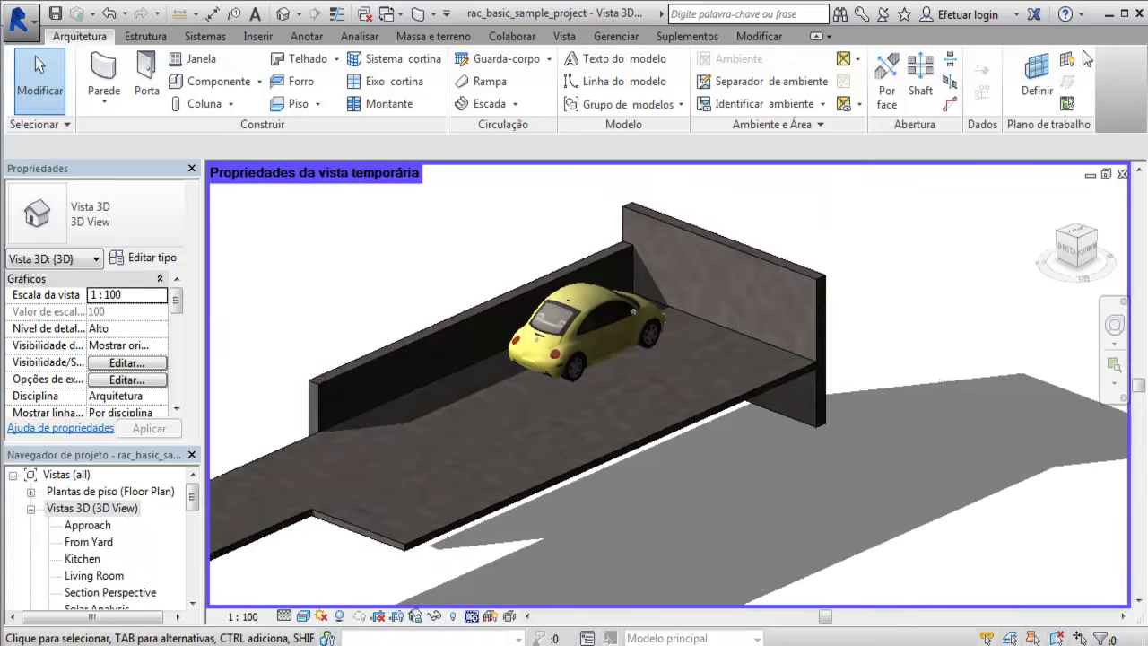
{"action": "left_click", "coordinate": [531, 339]}
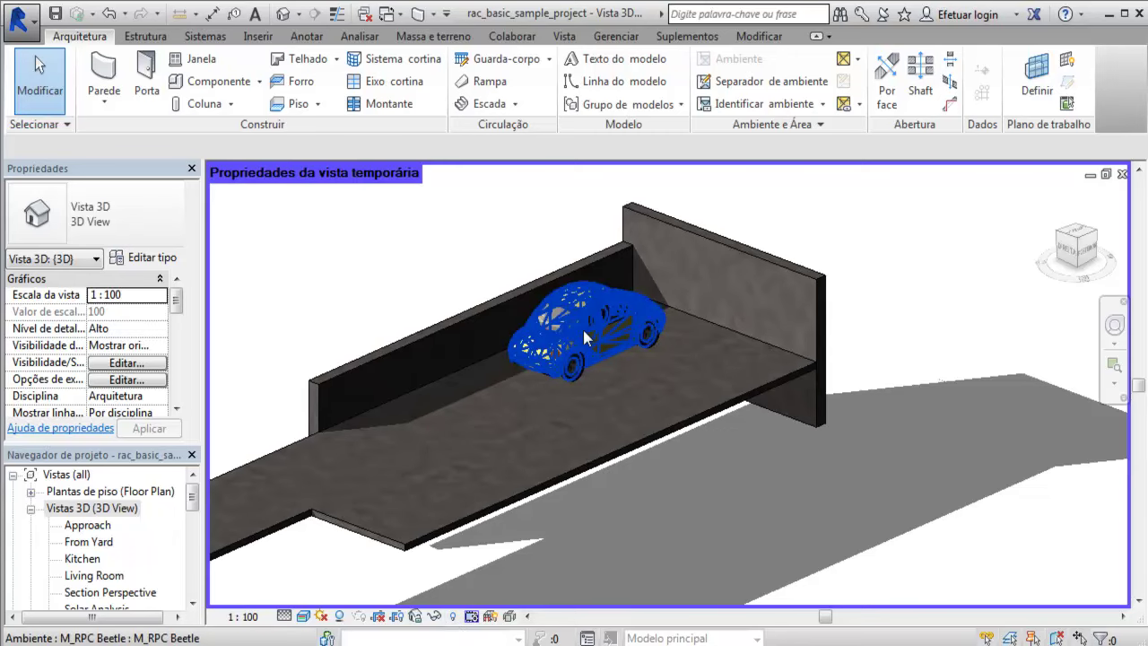
{"action": "scroll", "coordinate": [585, 340], "scroll_direction": "up", "scroll_amount": 2}
{"action": "scroll", "coordinate": [585, 339], "scroll_direction": "down", "scroll_amount": 2}
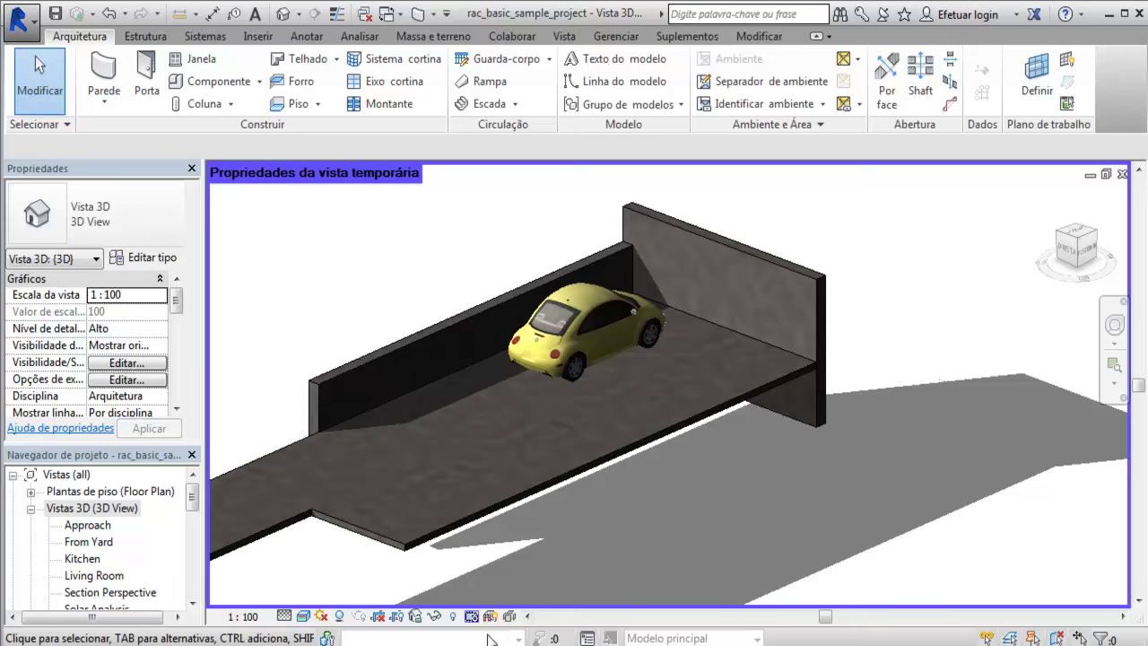
Step: Restore the view's original properties, then deselect the car and zoom out
{"action": "left_click", "coordinate": [471, 617]}
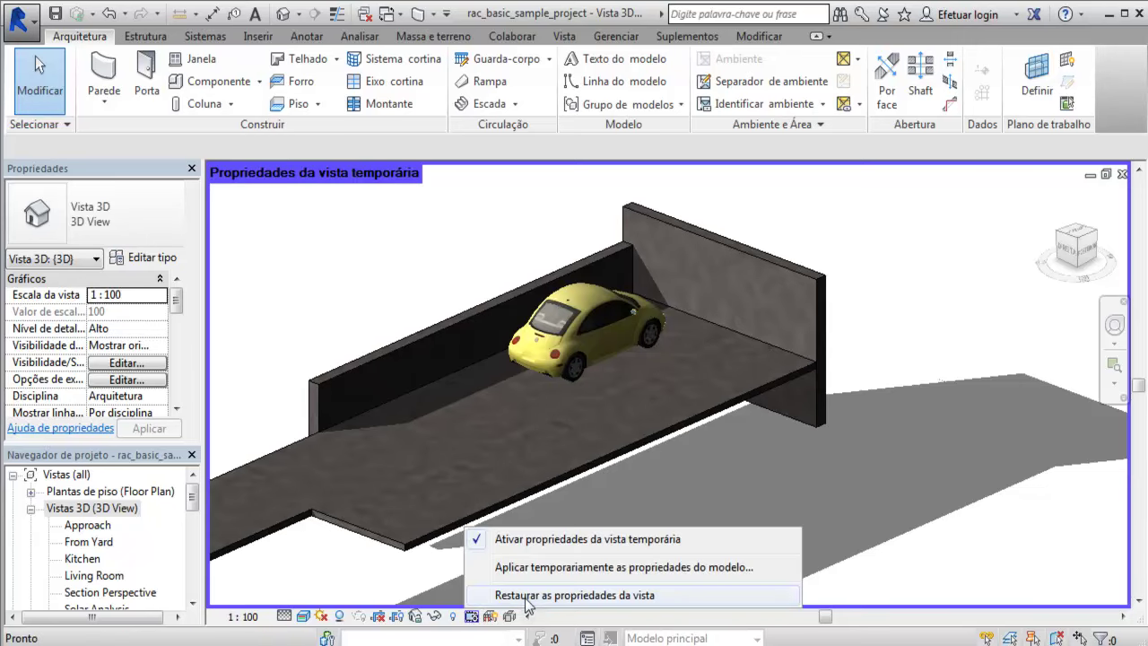
{"action": "left_click", "coordinate": [499, 540]}
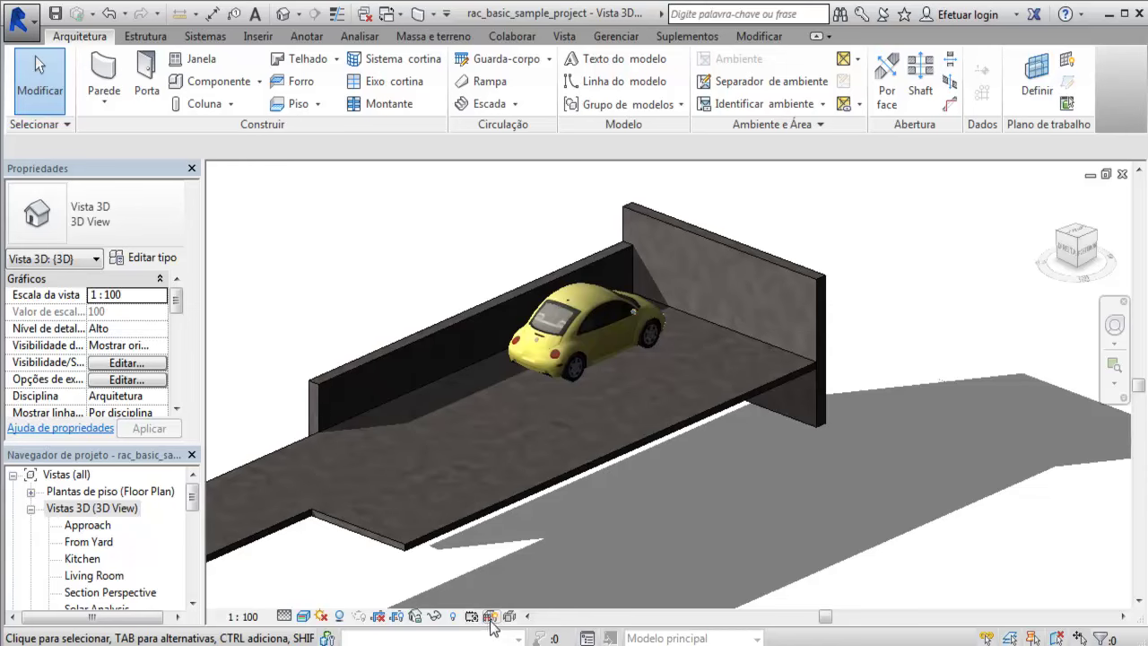
{"action": "left_click", "coordinate": [604, 300]}
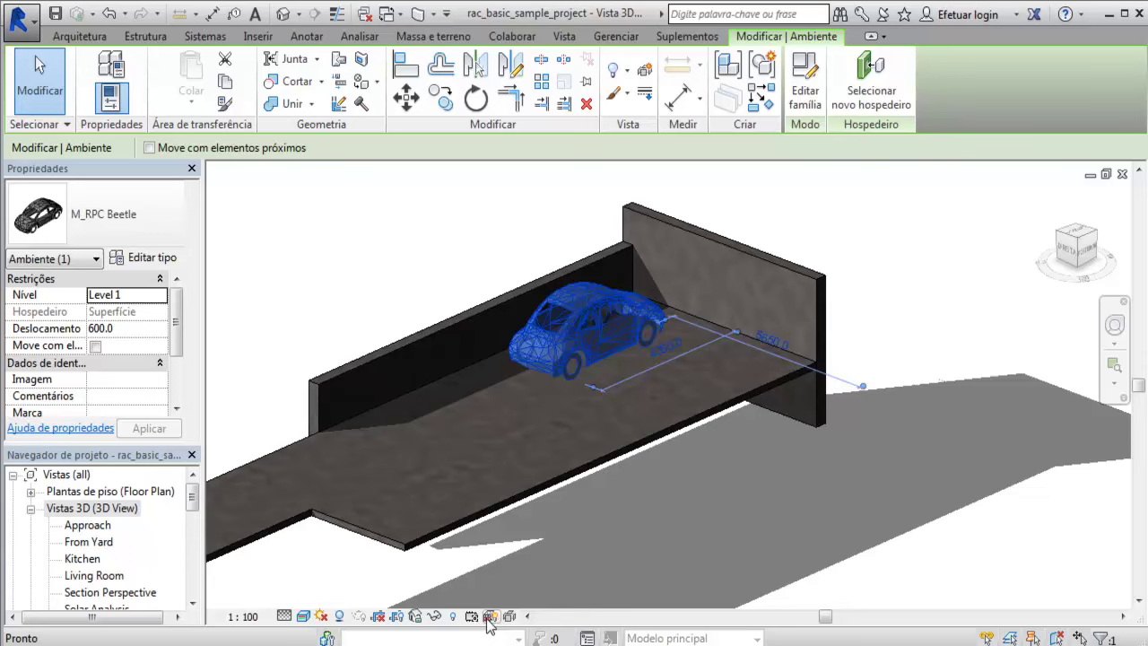
{"action": "key", "text": "Escape"}
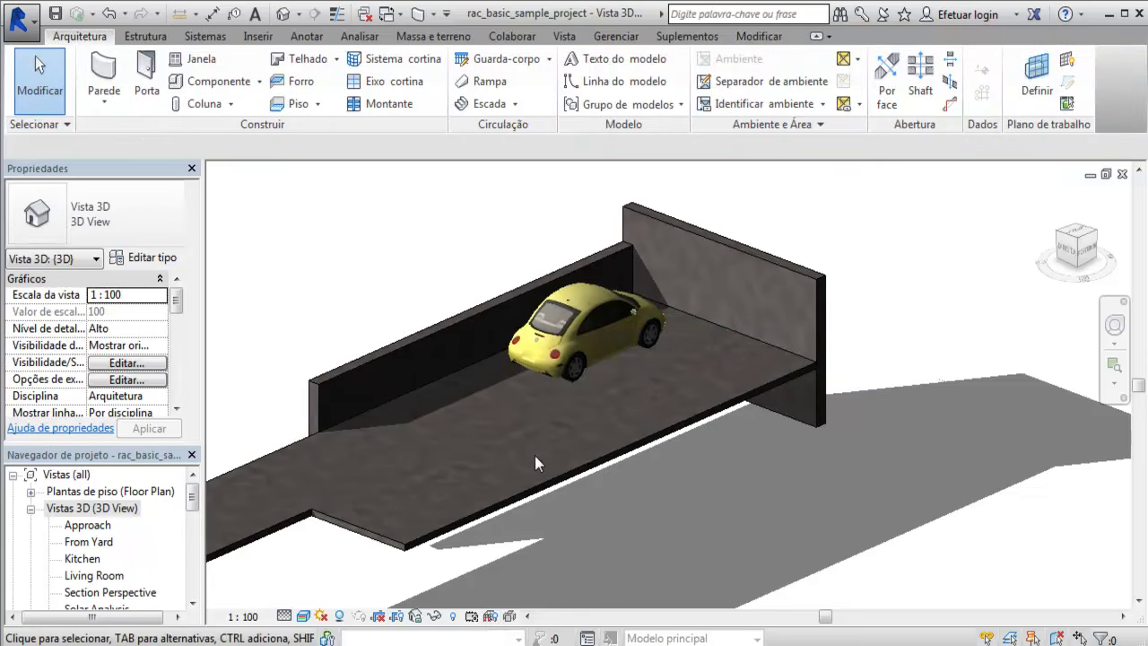
{"action": "scroll", "coordinate": [534, 453], "scroll_direction": "down", "scroll_amount": 2}
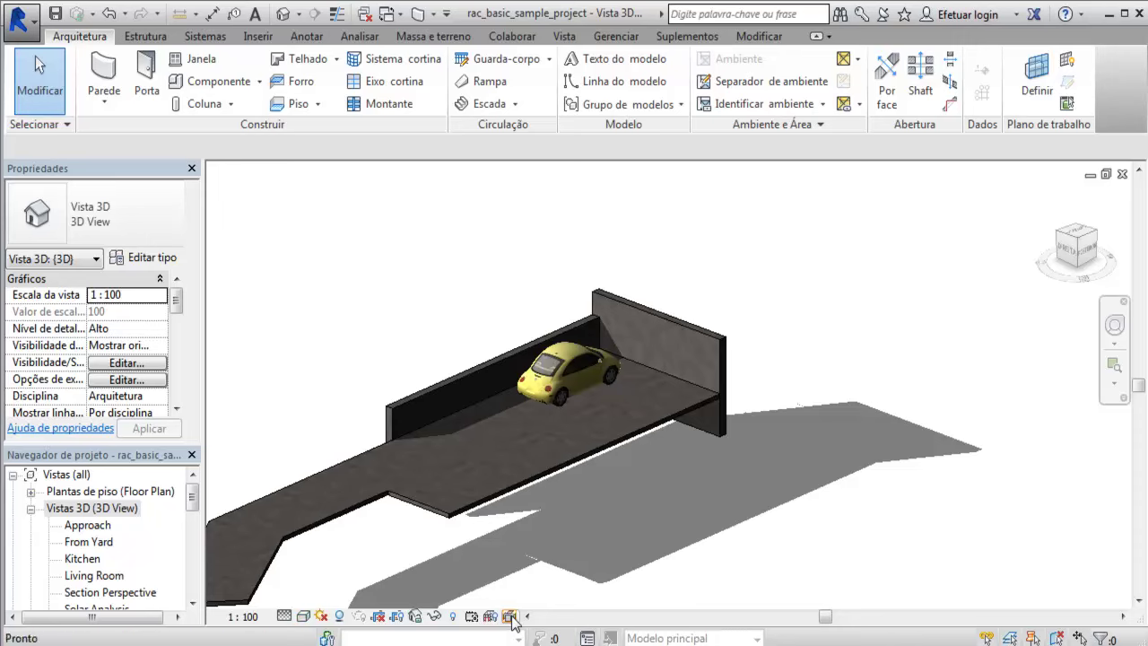
{"action": "left_click", "coordinate": [510, 617]}
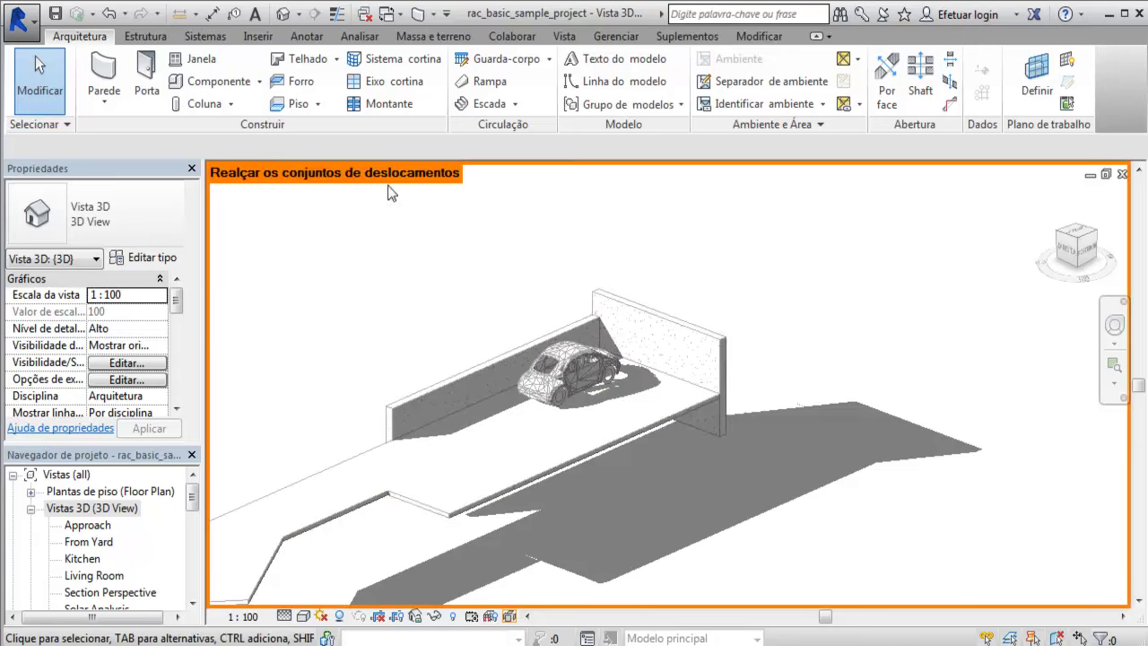
{"action": "scroll", "coordinate": [565, 379], "scroll_direction": "up", "scroll_amount": 2}
{"action": "scroll", "coordinate": [566, 379], "scroll_direction": "up", "scroll_amount": 1}
{"action": "scroll", "coordinate": [619, 377], "scroll_direction": "up", "scroll_amount": 1}
{"action": "scroll", "coordinate": [628, 360], "scroll_direction": "up", "scroll_amount": 2}
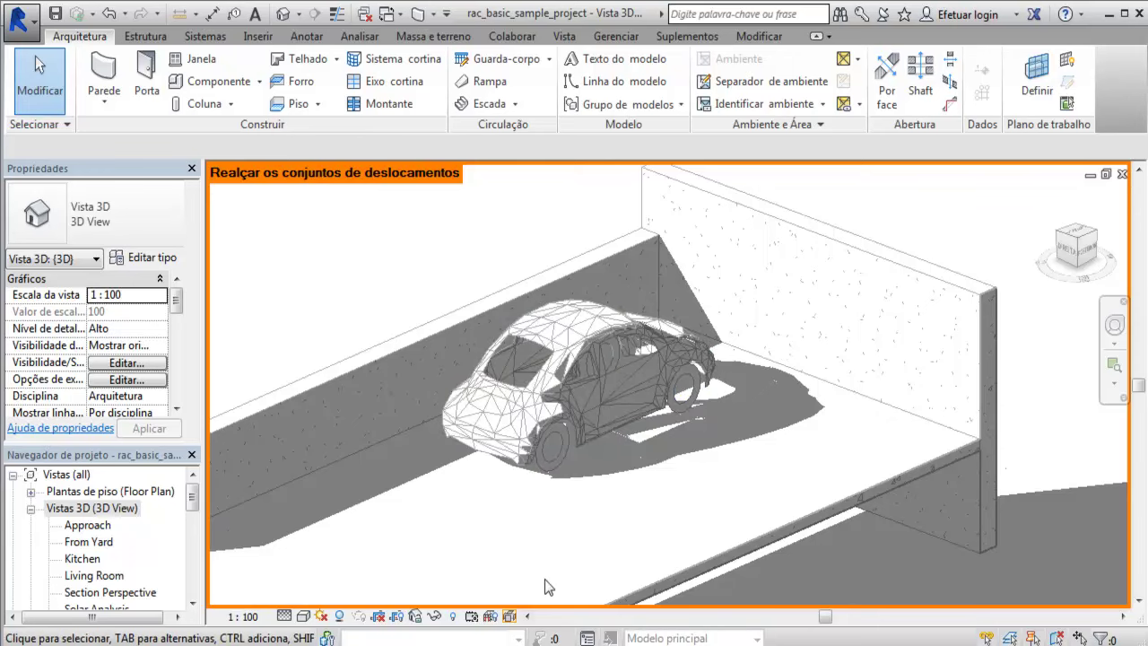
{"action": "scroll", "coordinate": [574, 403], "scroll_direction": "up", "scroll_amount": 2}
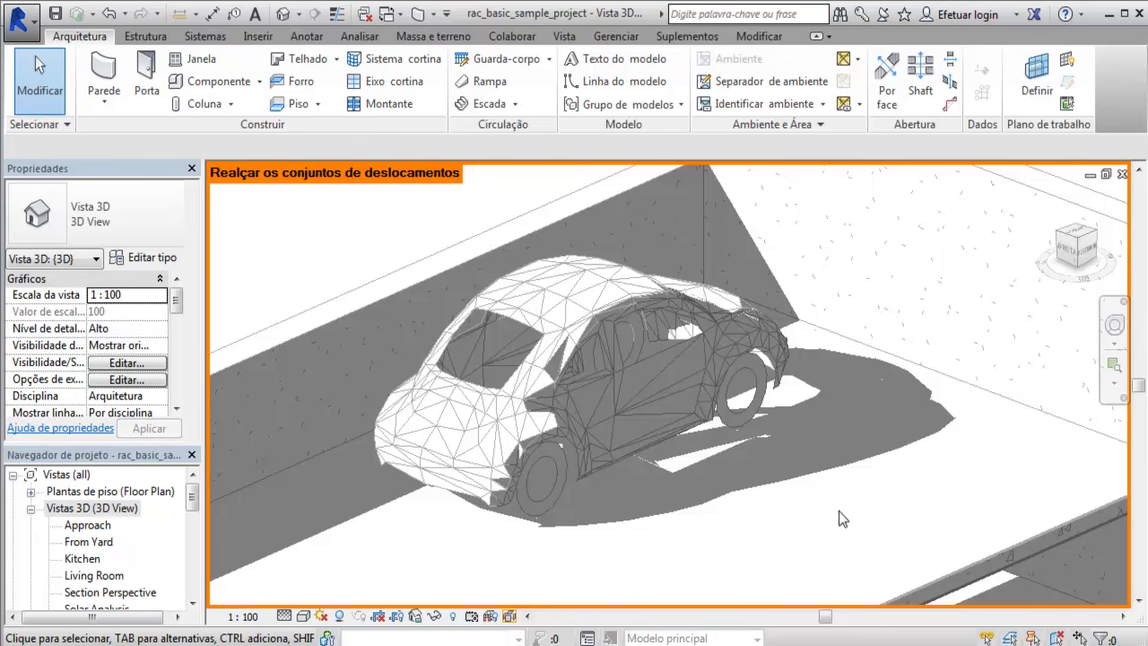
{"action": "scroll", "coordinate": [839, 510], "scroll_direction": "down", "scroll_amount": 3}
{"action": "scroll", "coordinate": [808, 485], "scroll_direction": "down", "scroll_amount": 2}
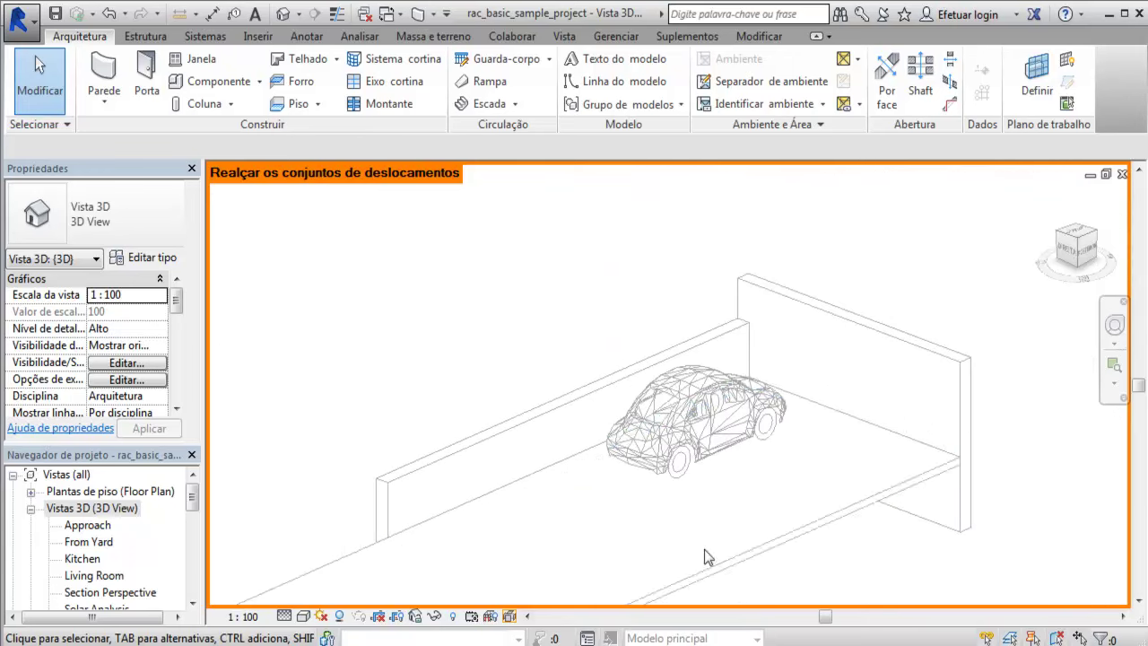
{"action": "left_click", "coordinate": [510, 617]}
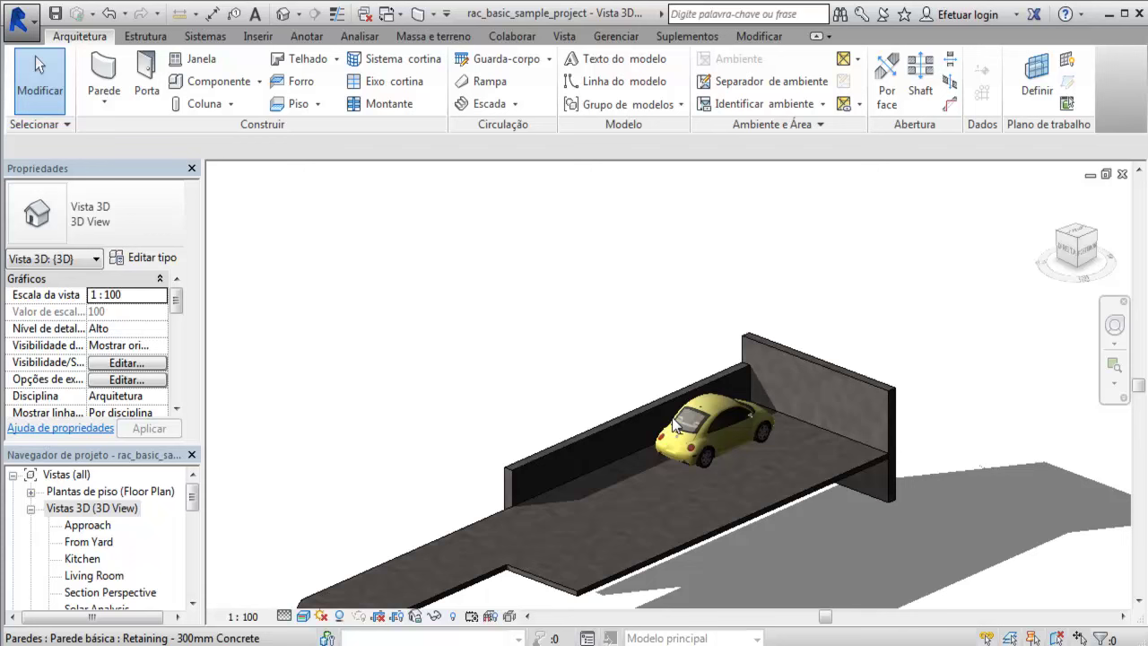
Step: Toggle Reveal Hidden Elements and zoom out to expose the hidden house and terrain
{"action": "left_click", "coordinate": [453, 617]}
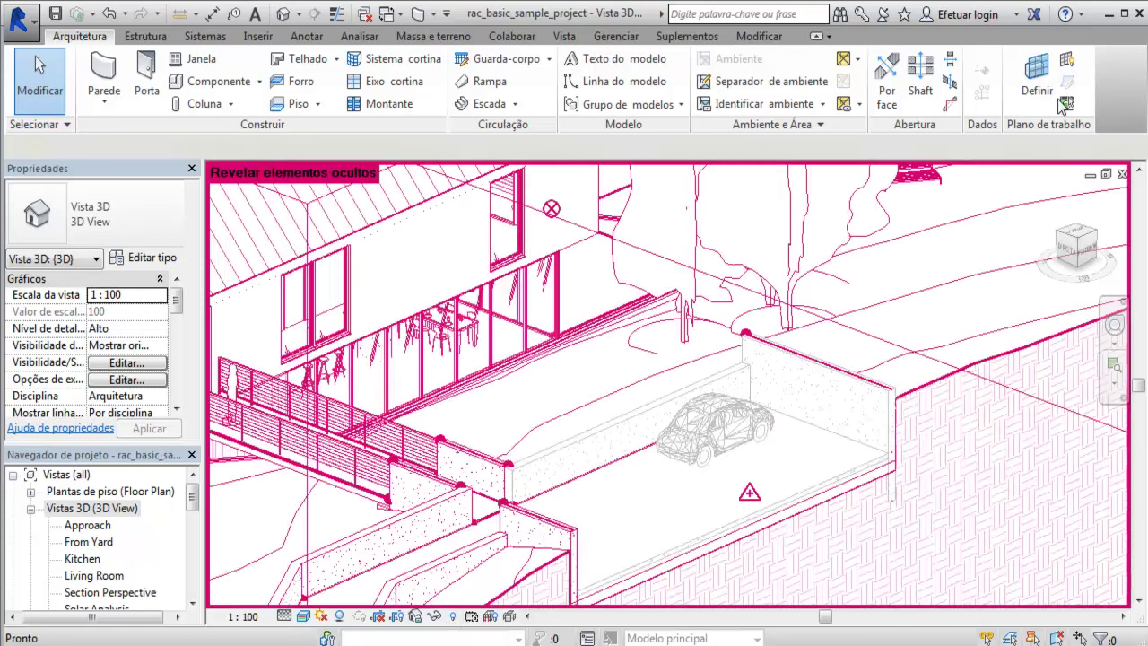
{"action": "scroll", "coordinate": [848, 214], "scroll_direction": "down", "scroll_amount": 2}
{"action": "scroll", "coordinate": [767, 298], "scroll_direction": "down", "scroll_amount": 2}
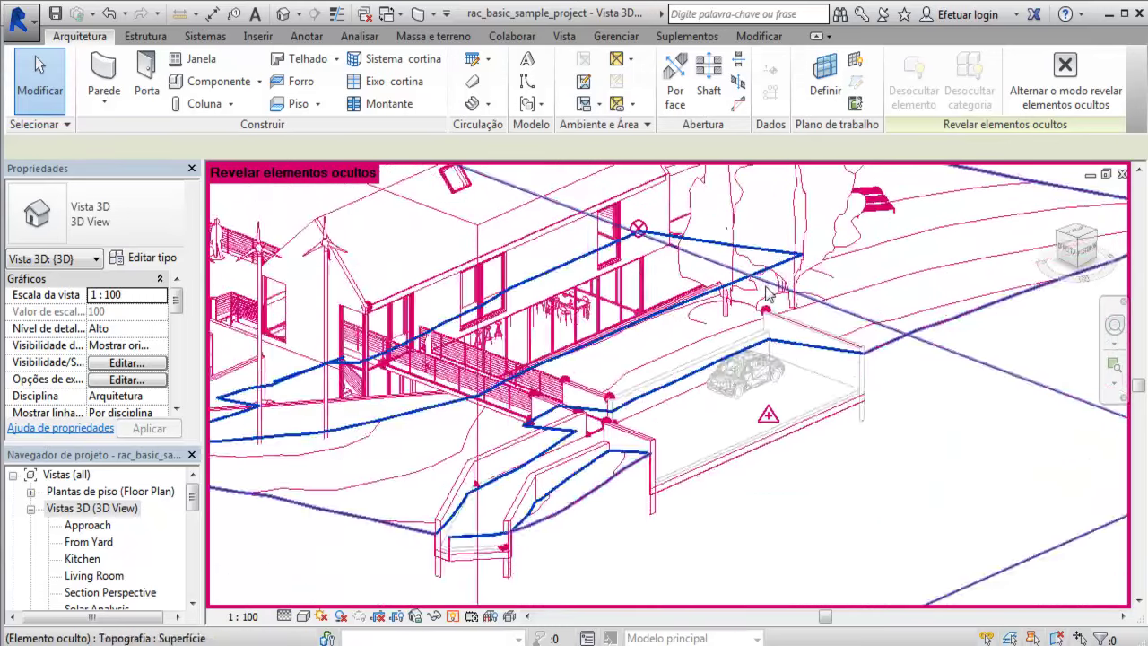
{"action": "scroll", "coordinate": [767, 299], "scroll_direction": "down", "scroll_amount": 1}
{"action": "scroll", "coordinate": [773, 300], "scroll_direction": "down", "scroll_amount": 2}
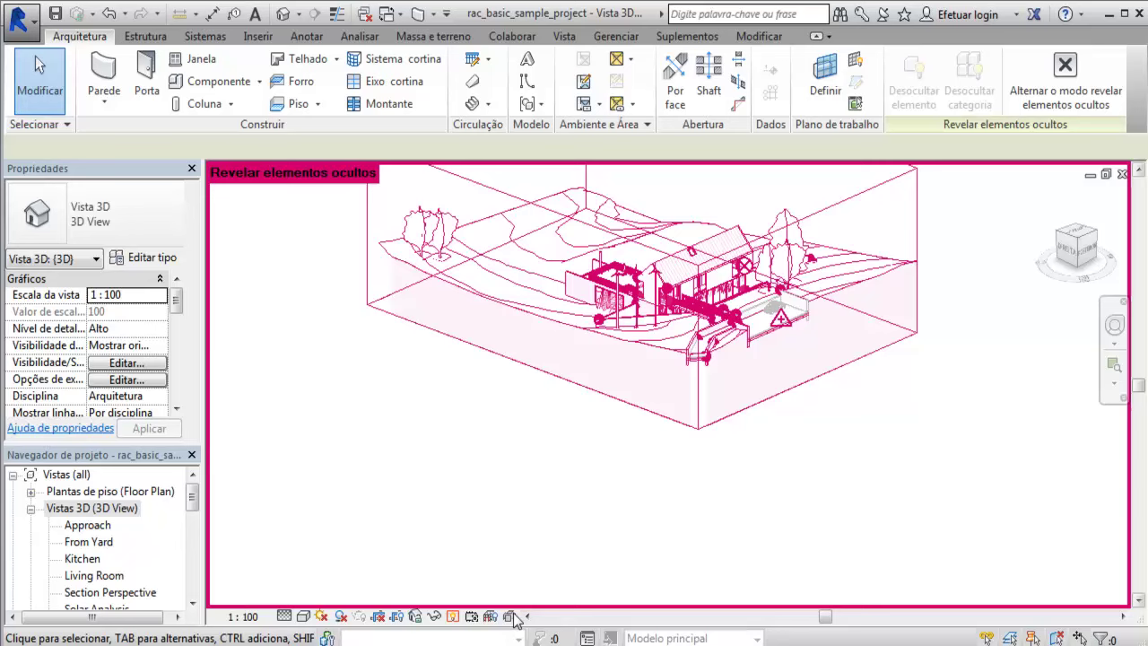
{"action": "left_click", "coordinate": [457, 618]}
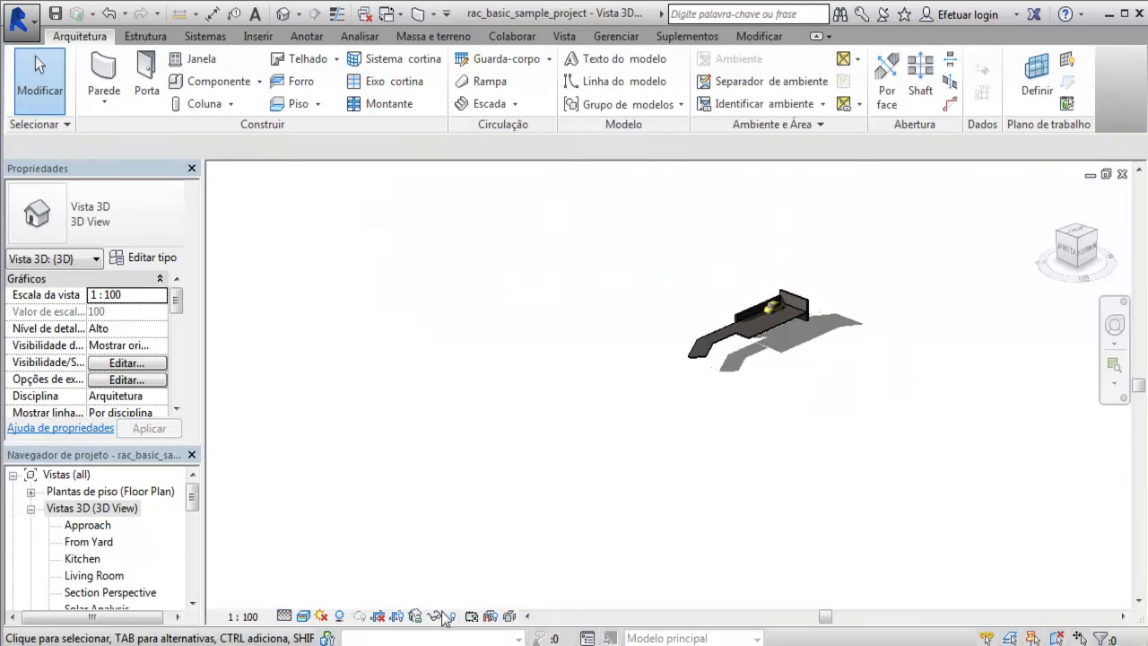
{"action": "left_click", "coordinate": [436, 617]}
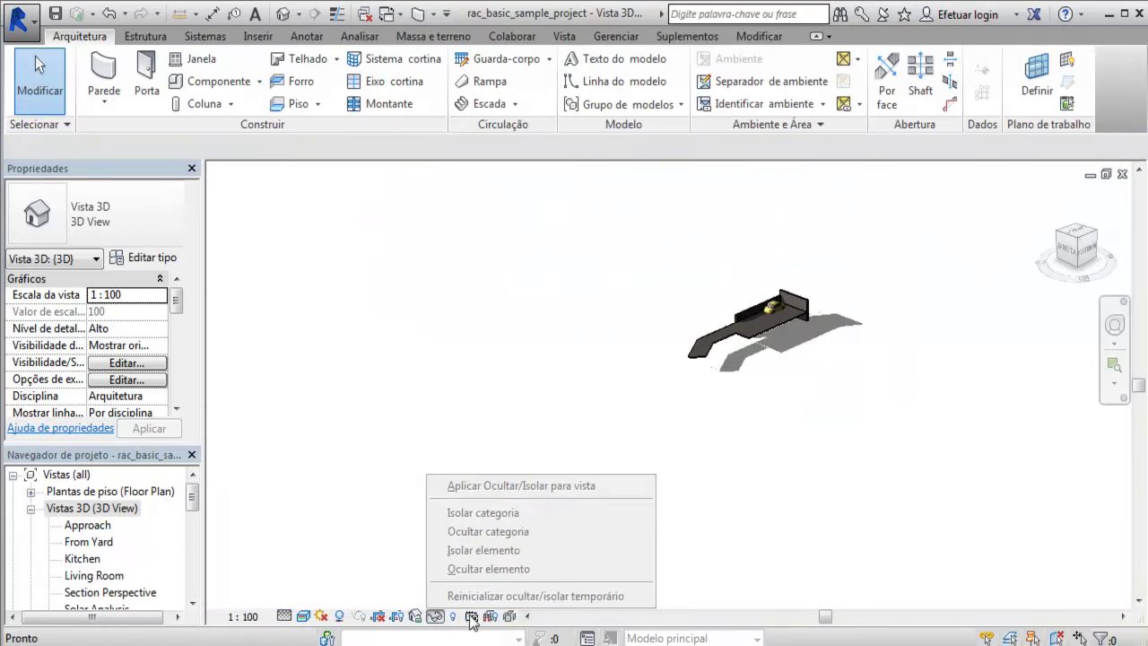
{"action": "left_click", "coordinate": [457, 619]}
{"action": "left_click", "coordinate": [456, 617]}
{"action": "left_click", "coordinate": [435, 618]}
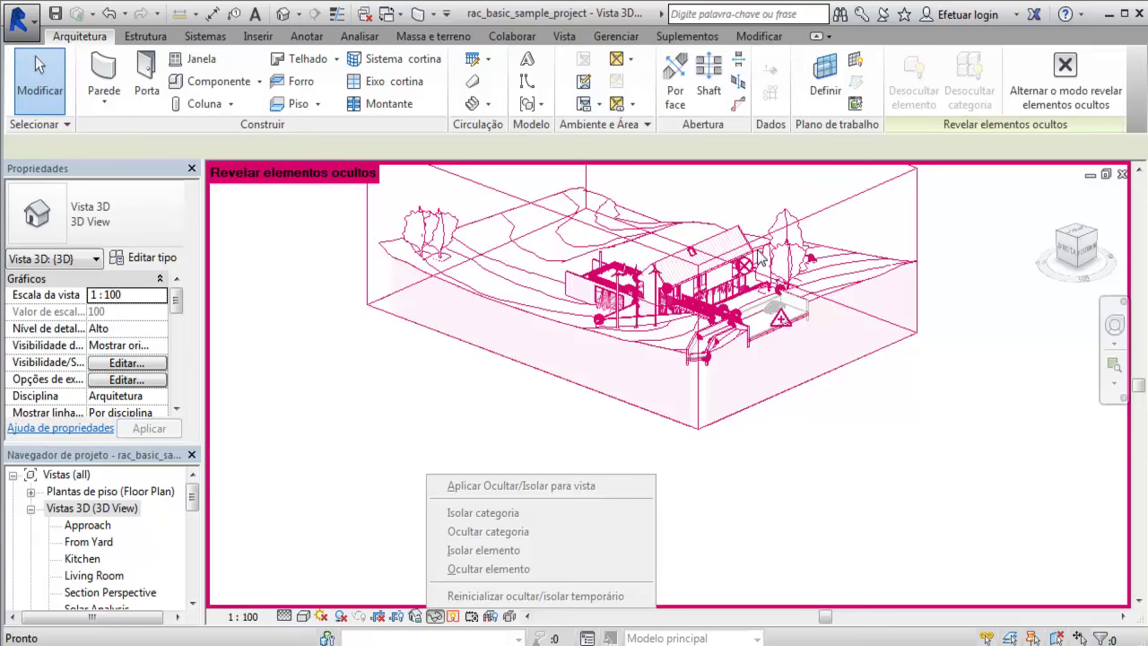
Step: With hidden elements revealed, orbit the site and crossing-select the whole model
{"action": "left_click", "coordinate": [1073, 90]}
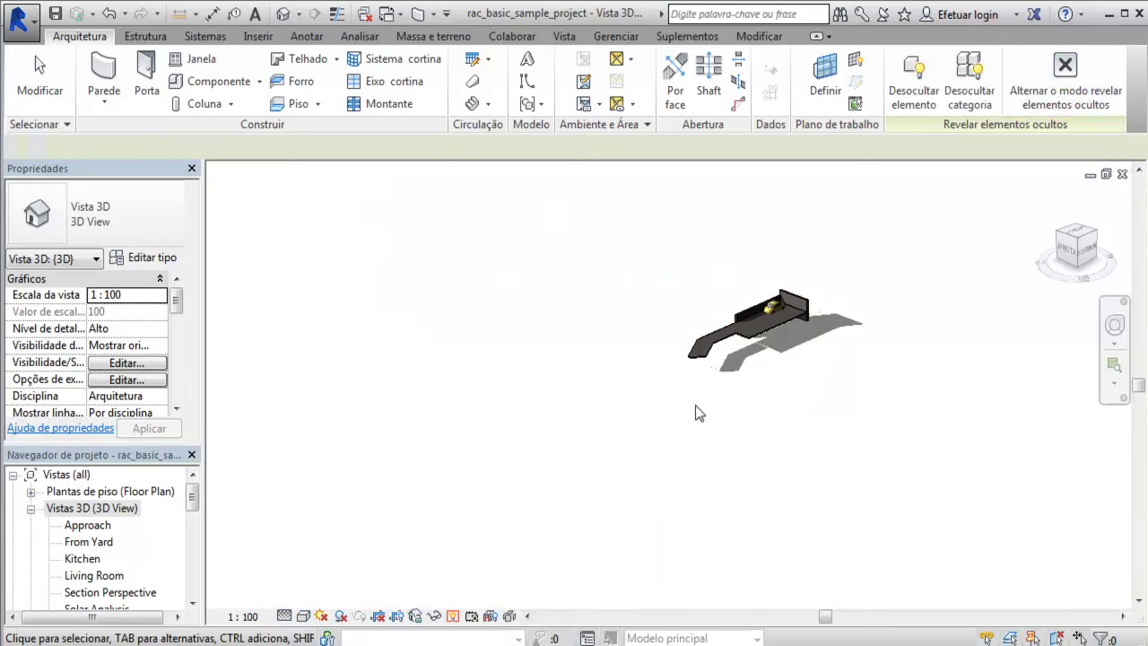
{"action": "left_click", "coordinate": [435, 617]}
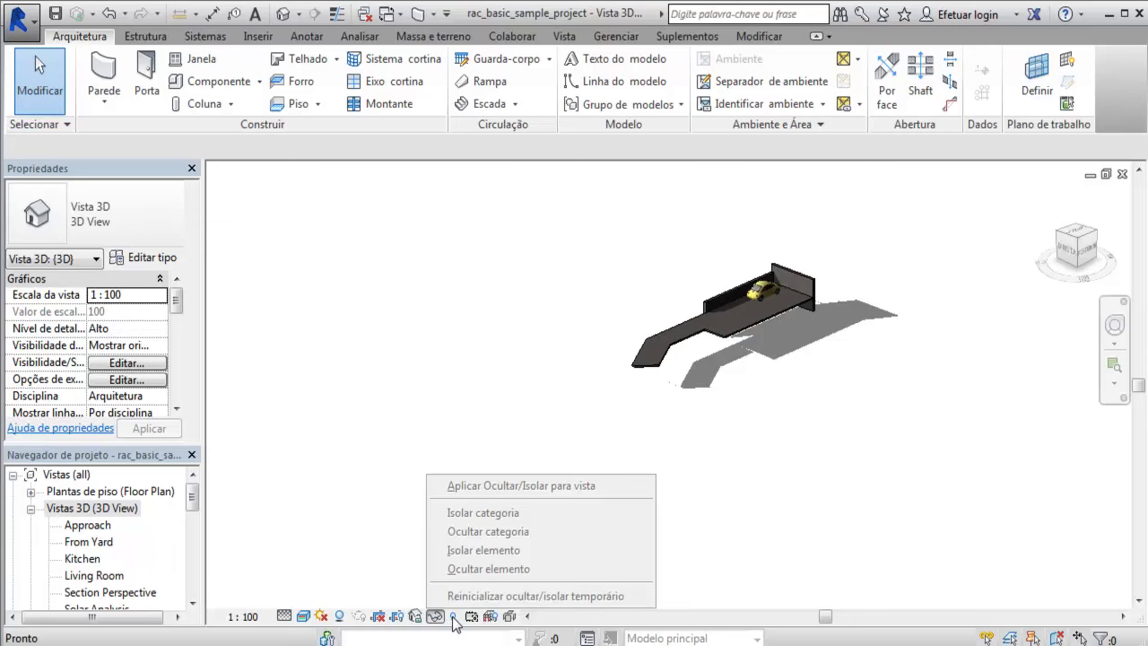
{"action": "left_click", "coordinate": [454, 618]}
{"action": "left_click", "coordinate": [453, 617]}
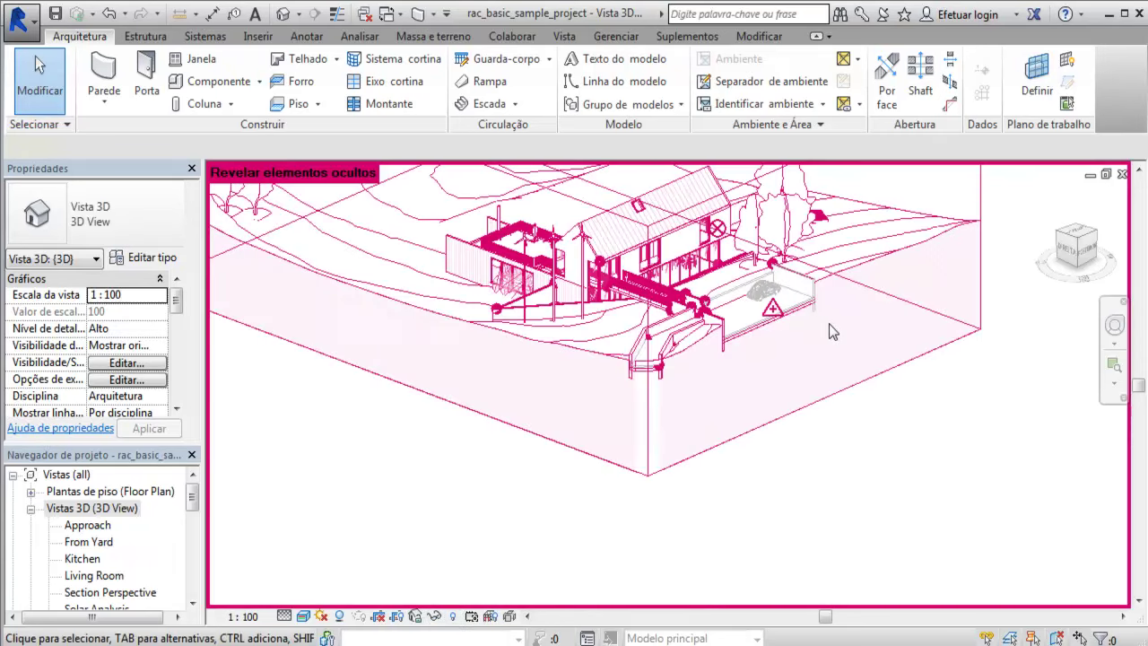
{"action": "scroll", "coordinate": [832, 332], "scroll_direction": "down", "scroll_amount": 2}
{"action": "scroll", "coordinate": [915, 328], "scroll_direction": "down", "scroll_amount": 2}
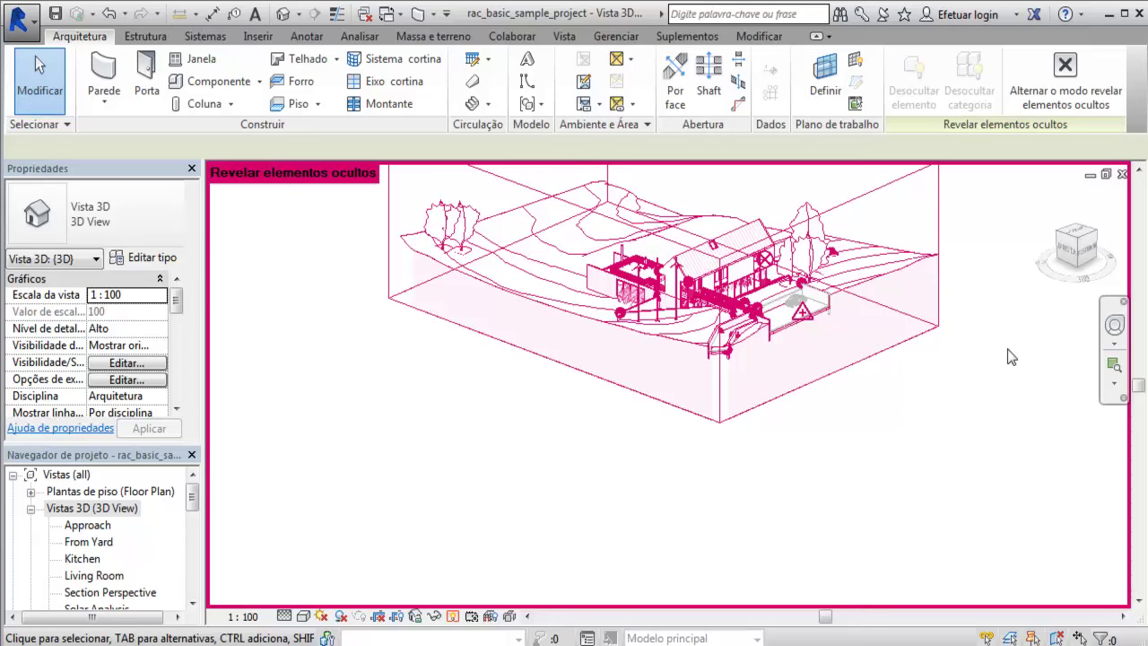
{"action": "middle_click_drag", "start_coordinate": [1140, 341], "coordinate": [982, 283], "text": "shift"}
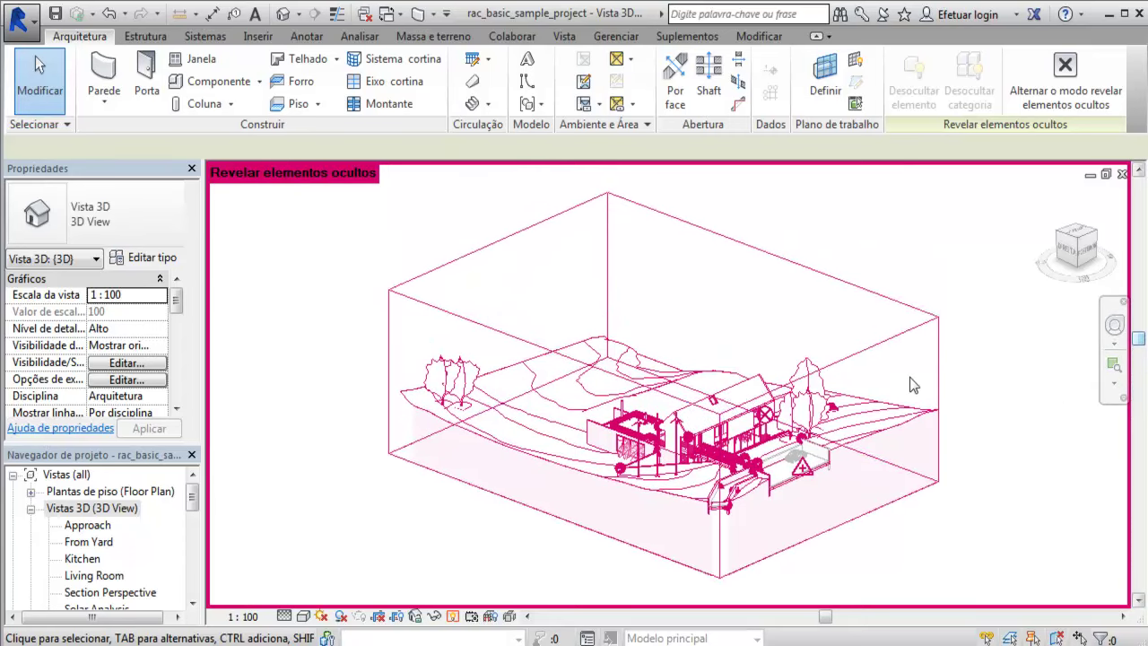
{"action": "left_click_drag", "start_coordinate": [1010, 221], "coordinate": [333, 555]}
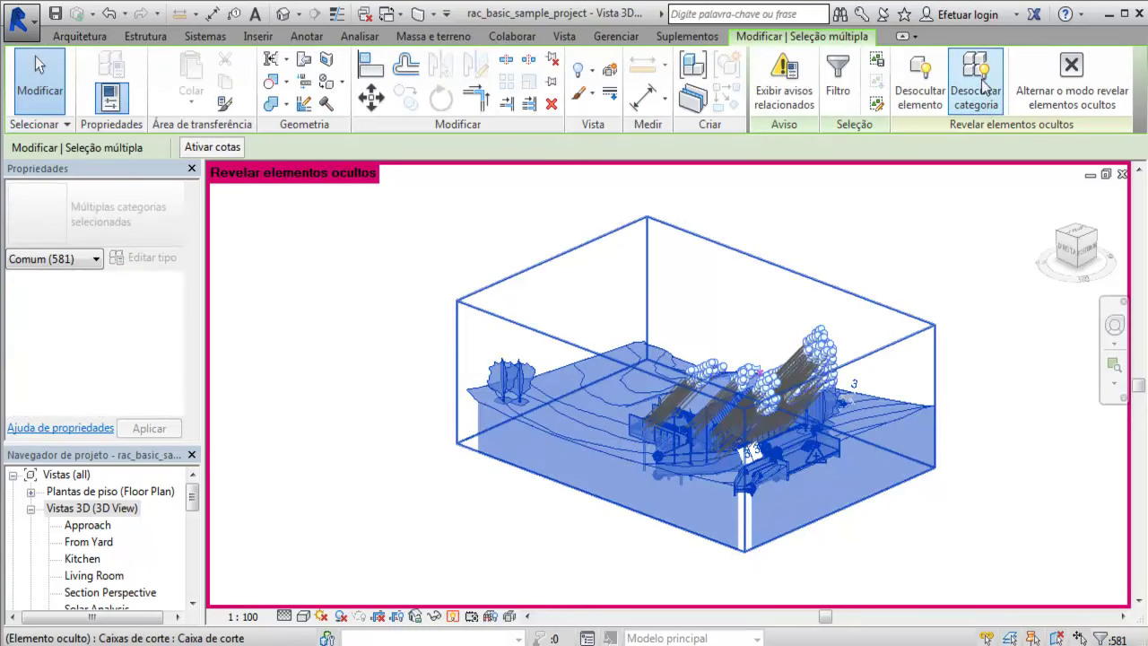
Step: Unhide the selected elements' categories, confirming the analytical-categories prompt, then leave reveal mode
{"action": "left_click", "coordinate": [984, 89]}
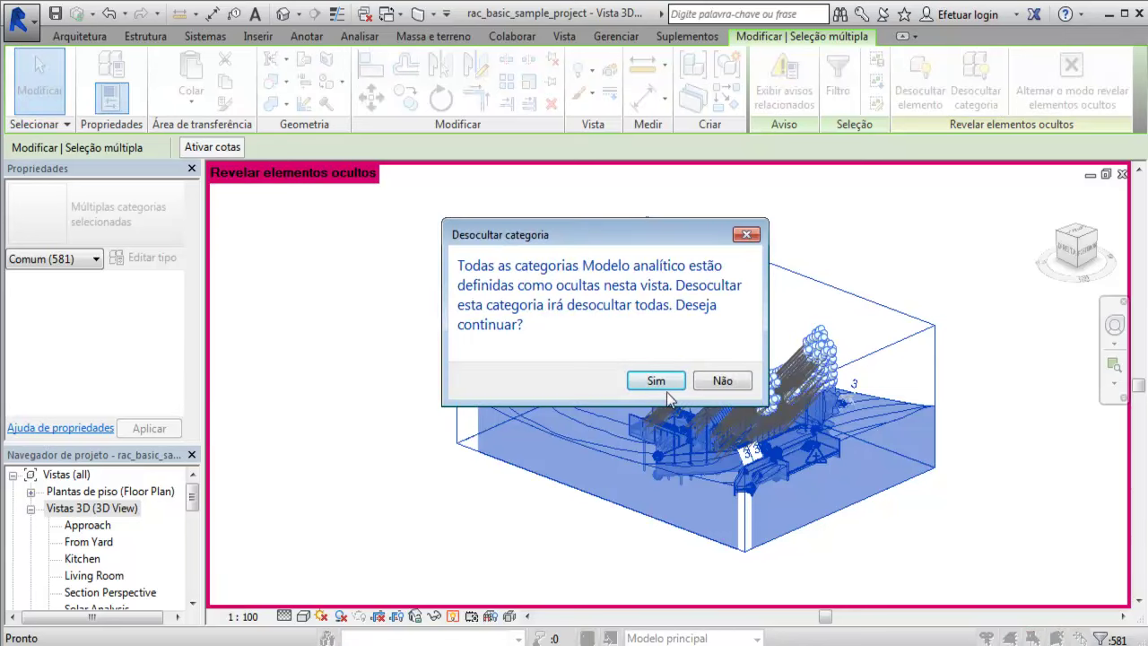
{"action": "left_click", "coordinate": [656, 381]}
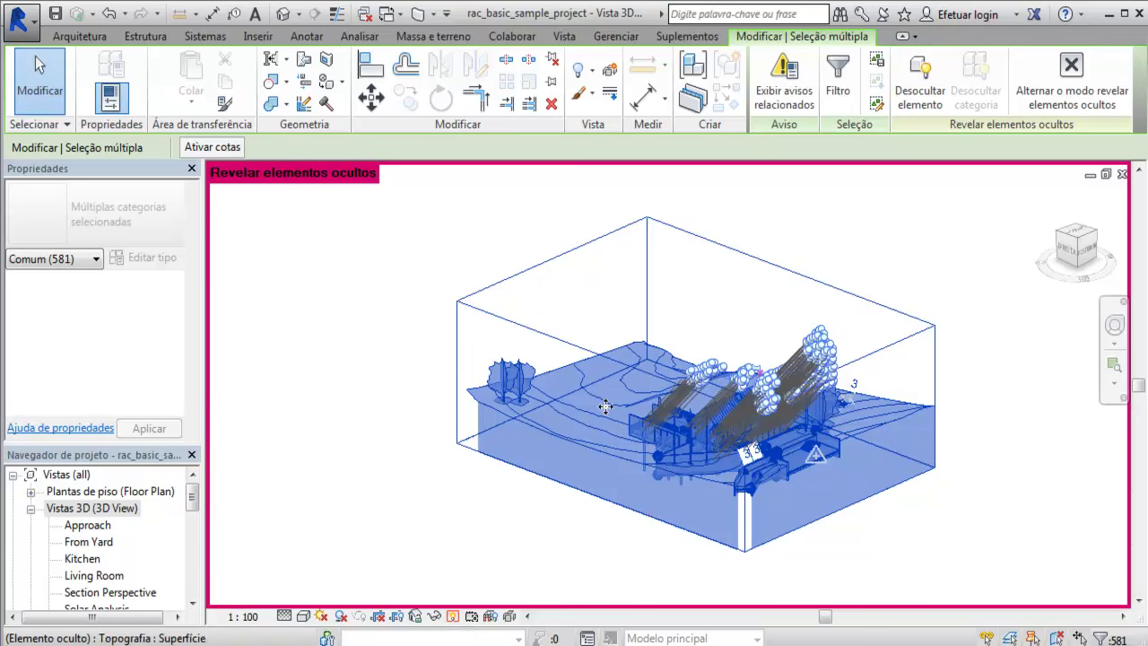
{"action": "mouse_move", "coordinate": [606, 406]}
{"action": "middle_mouse_down", "text": "shift"}
{"action": "mouse_move", "coordinate": [797, 552]}
{"action": "mouse_move", "coordinate": [781, 457]}
{"action": "middle_mouse_up", "text": "shift"}
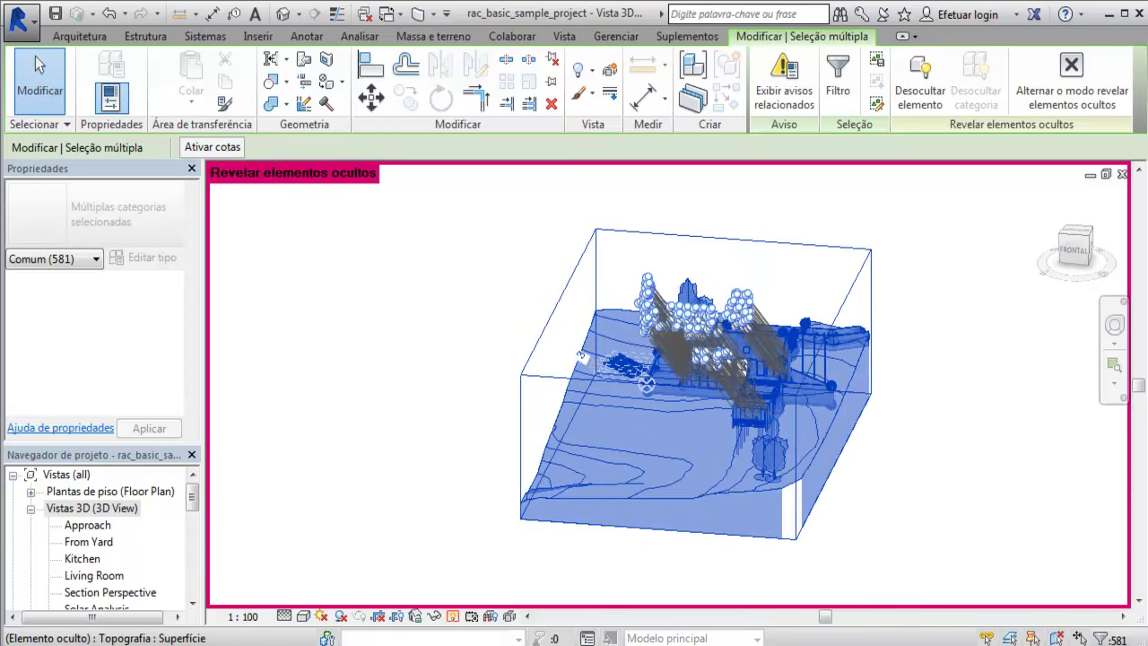
{"action": "left_click", "coordinate": [455, 623]}
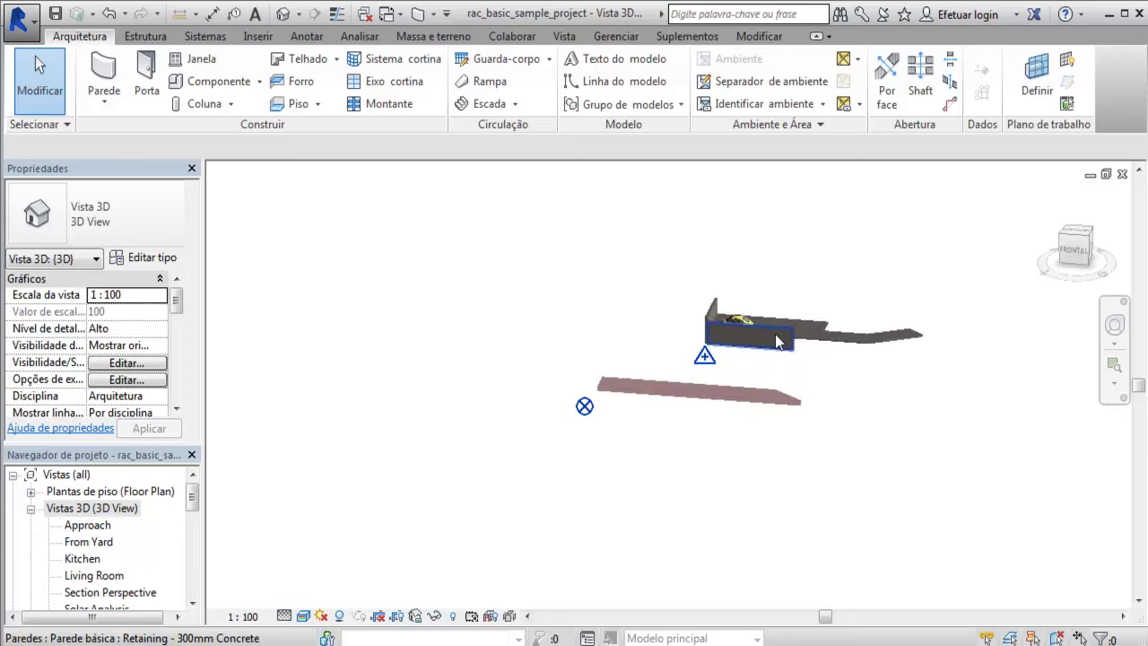
Step: Window-select the hidden house and terrain, excluding the section box, and unhide them
{"action": "left_click", "coordinate": [452, 618]}
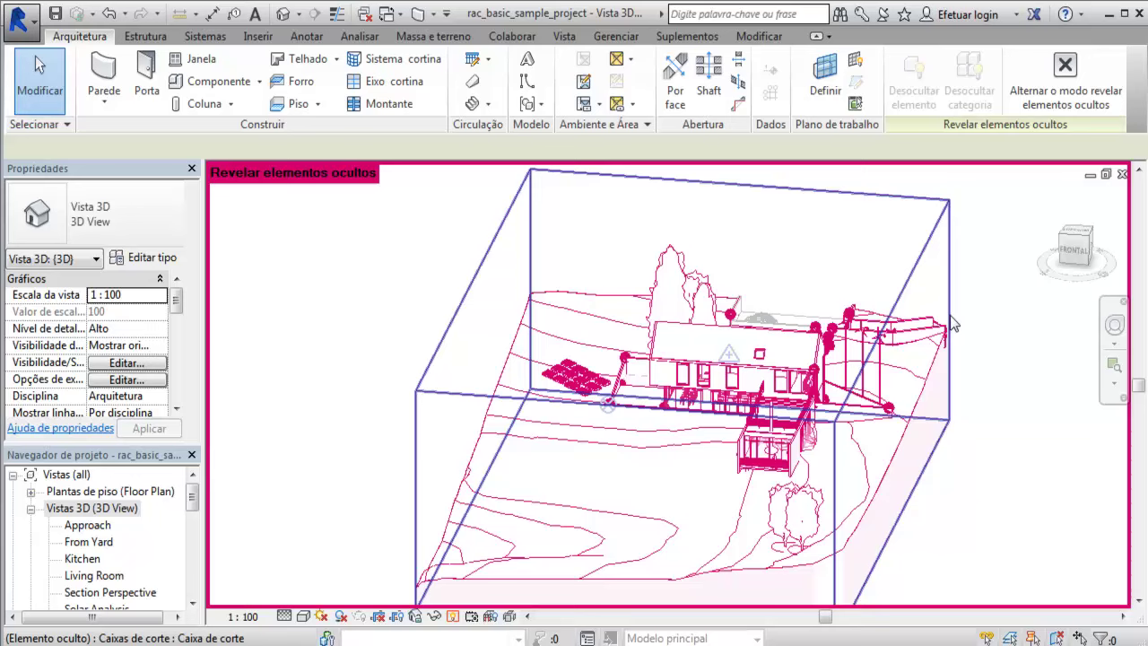
{"action": "left_click_drag", "start_coordinate": [1032, 278], "coordinate": [709, 478]}
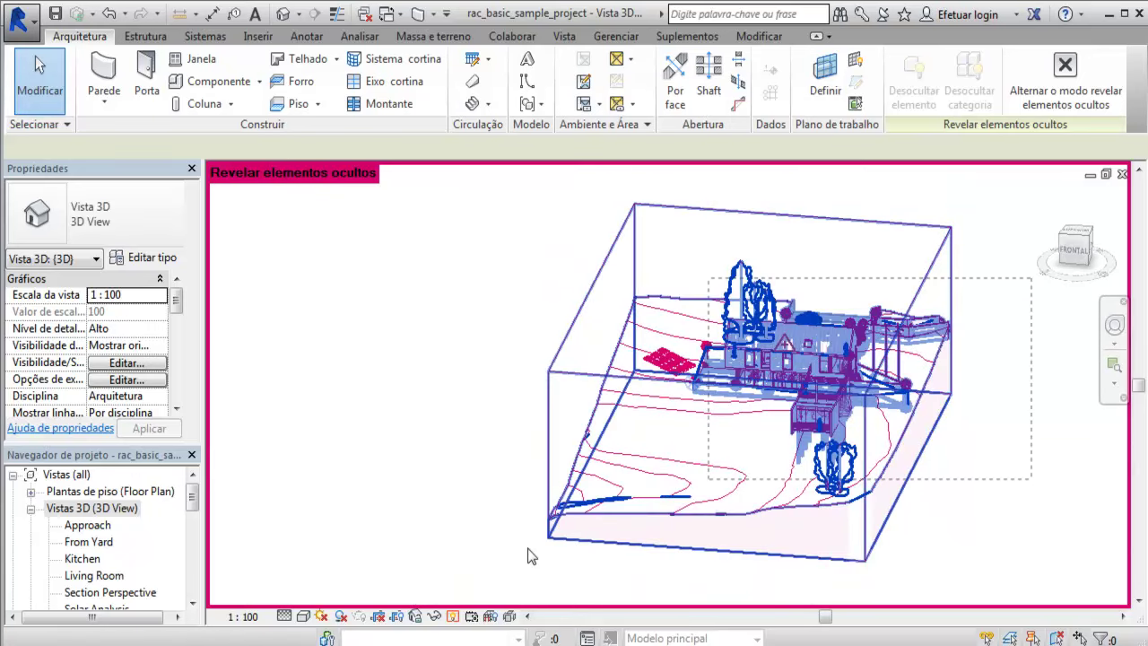
{"action": "left_click_drag", "start_coordinate": [527, 549], "coordinate": [454, 592]}
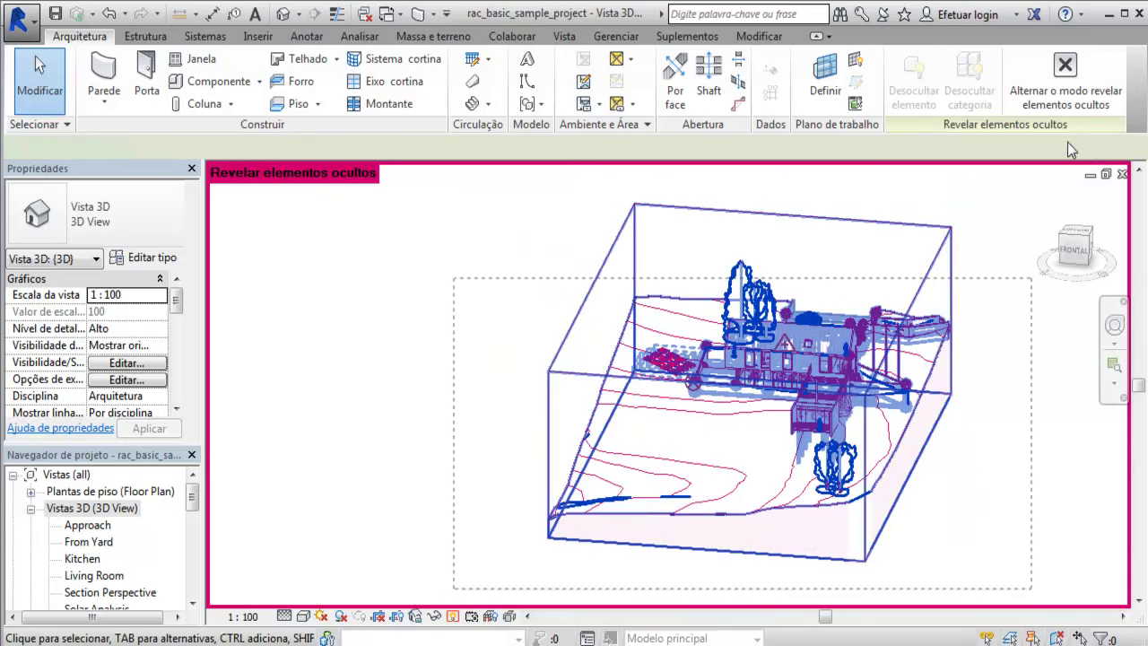
{"action": "left_click", "coordinate": [924, 90]}
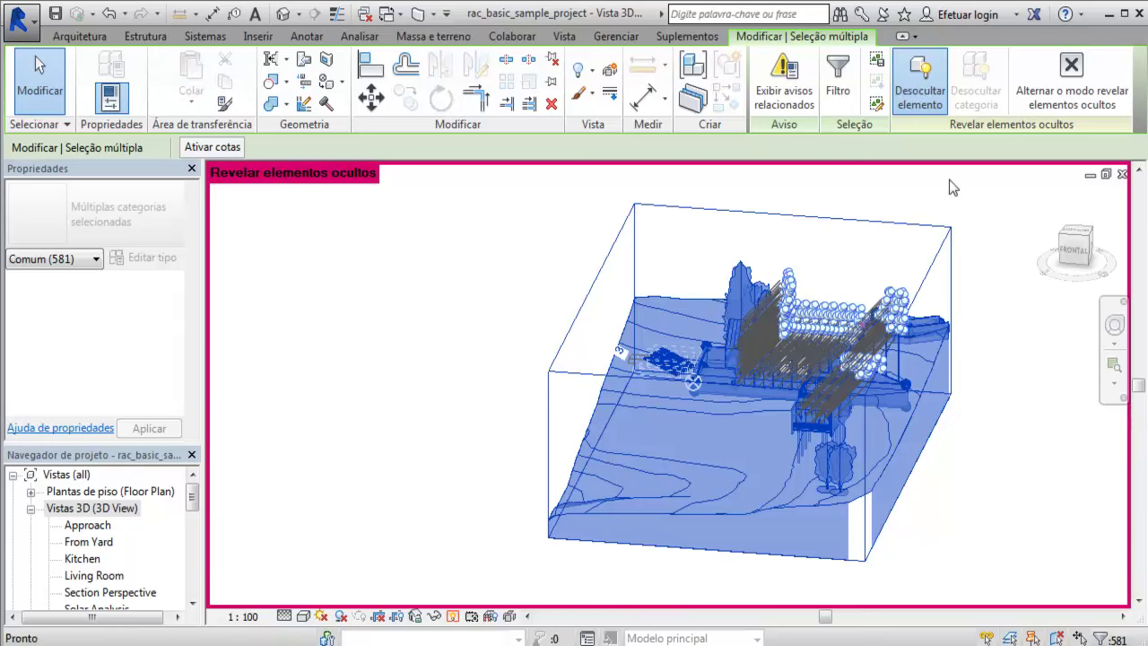
{"action": "left_click", "coordinate": [957, 316], "text": "shift"}
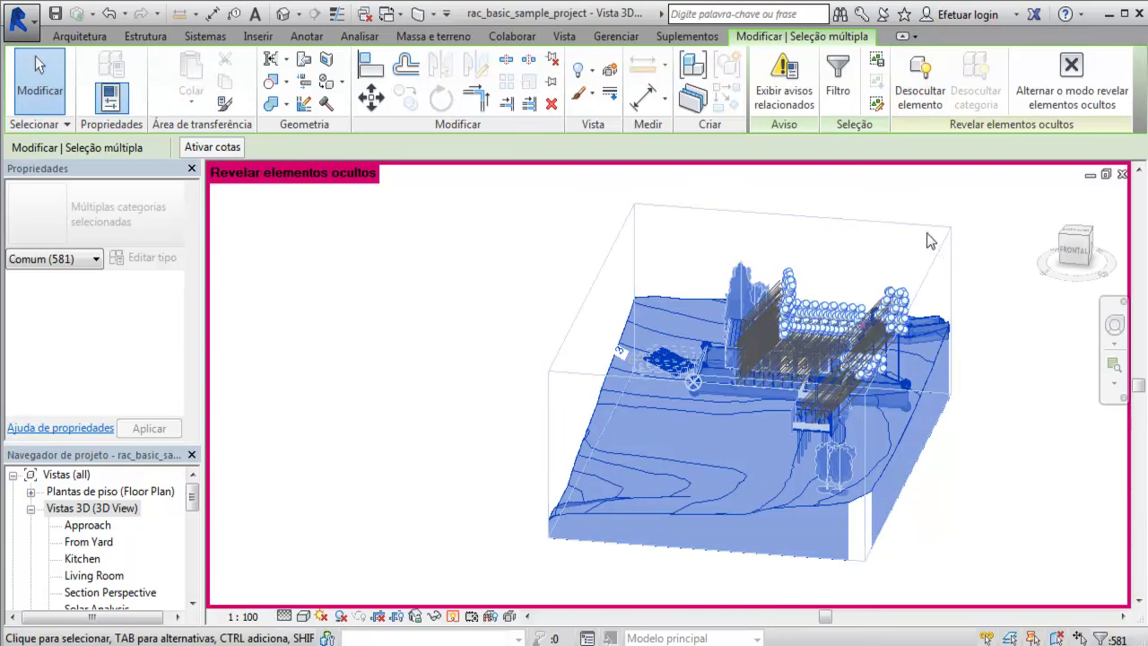
{"action": "left_click", "coordinate": [922, 88]}
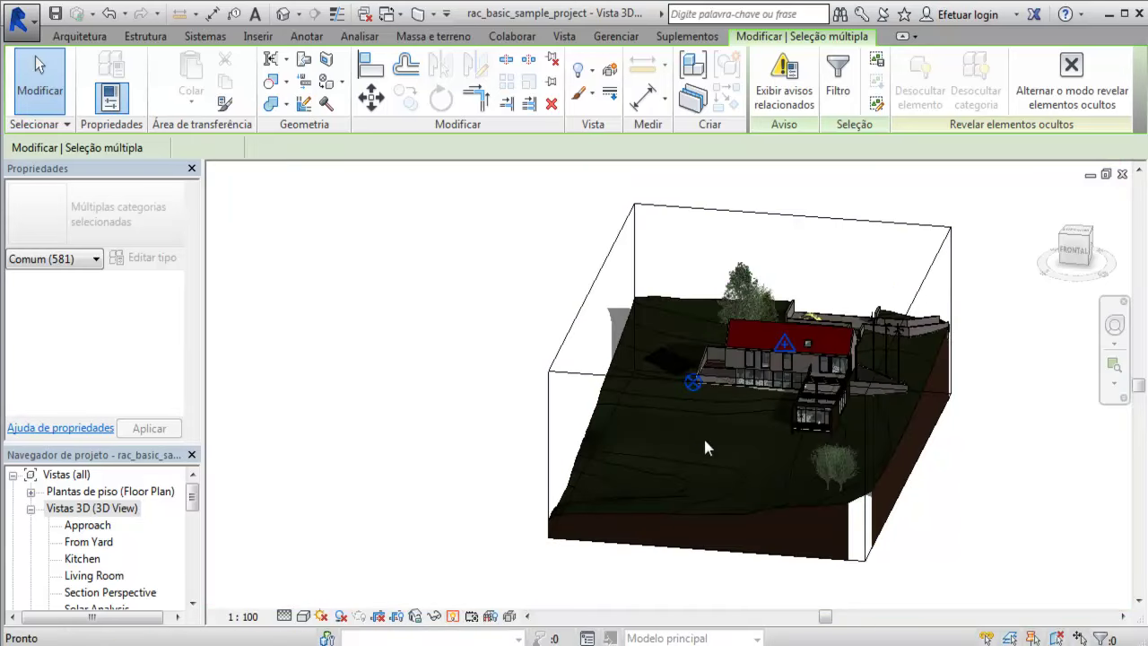
{"action": "key", "text": "Escape"}
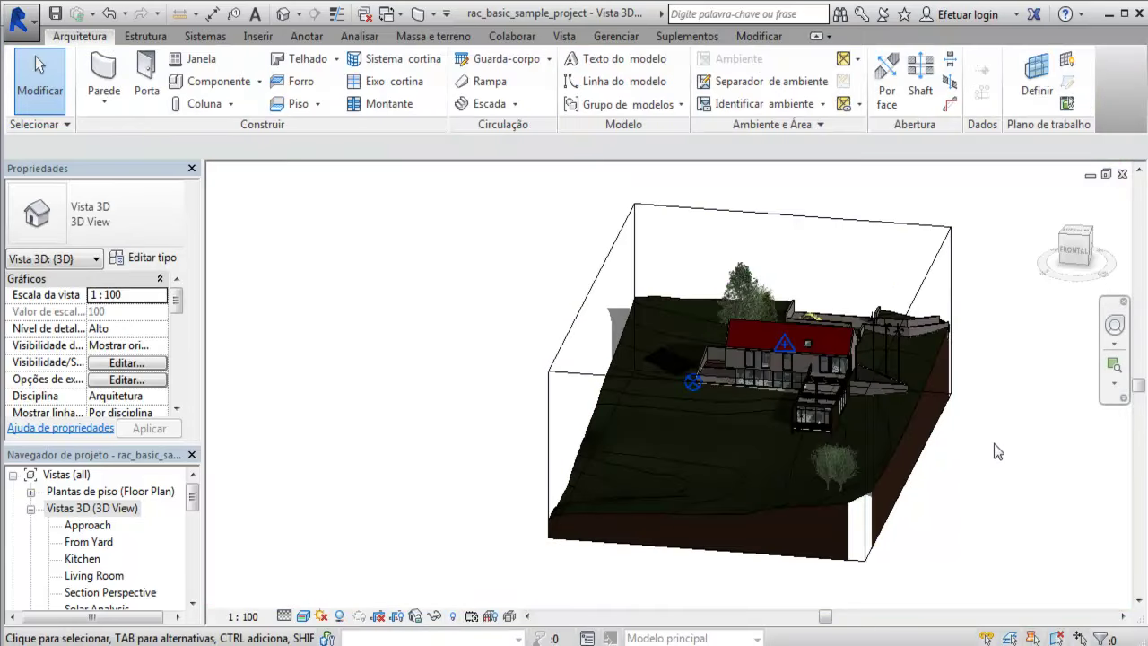
{"action": "mouse_move", "coordinate": [1007, 467]}
{"action": "middle_mouse_down", "text": "shift"}
{"action": "mouse_move", "coordinate": [982, 475]}
{"action": "mouse_move", "coordinate": [880, 444]}
{"action": "middle_mouse_up", "text": "shift"}
{"action": "middle_click_drag", "start_coordinate": [841, 405], "coordinate": [830, 412], "text": "shift"}
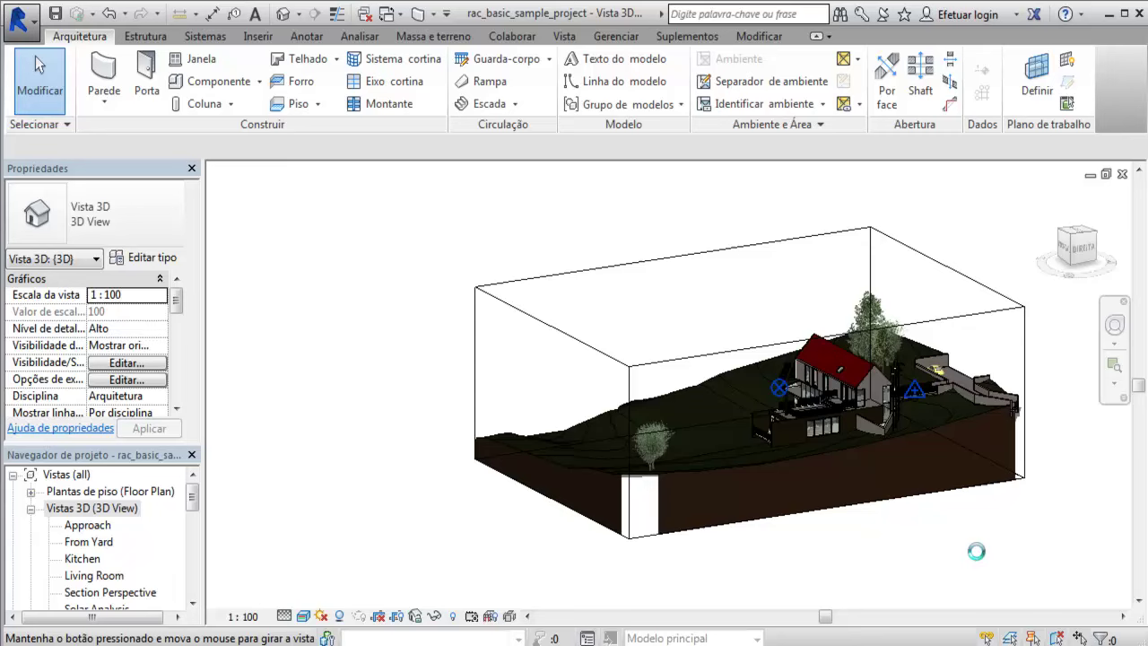
{"action": "middle_click_drag", "start_coordinate": [620, 361], "coordinate": [682, 399], "text": "shift"}
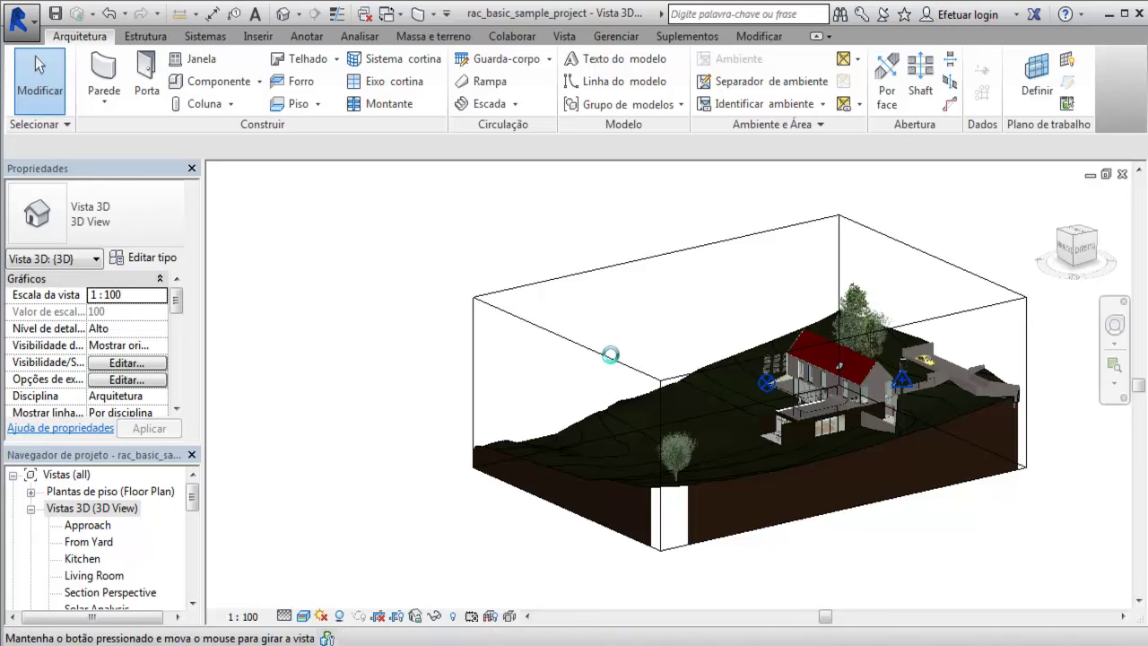
{"action": "middle_click_drag", "start_coordinate": [613, 366], "coordinate": [610, 355], "text": "shift"}
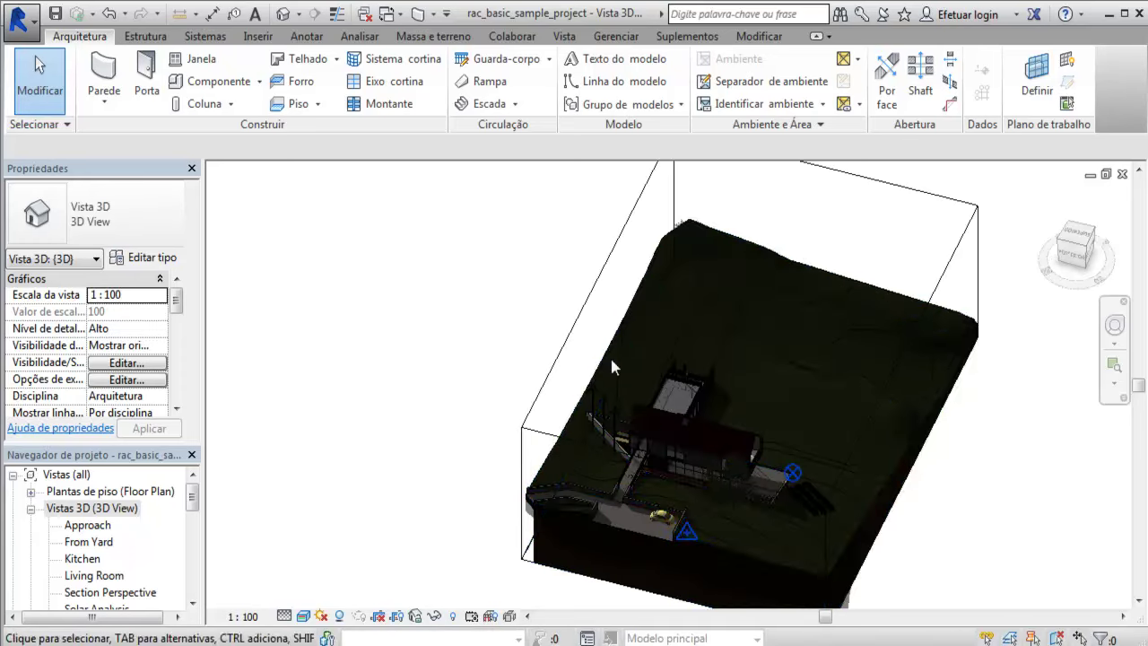